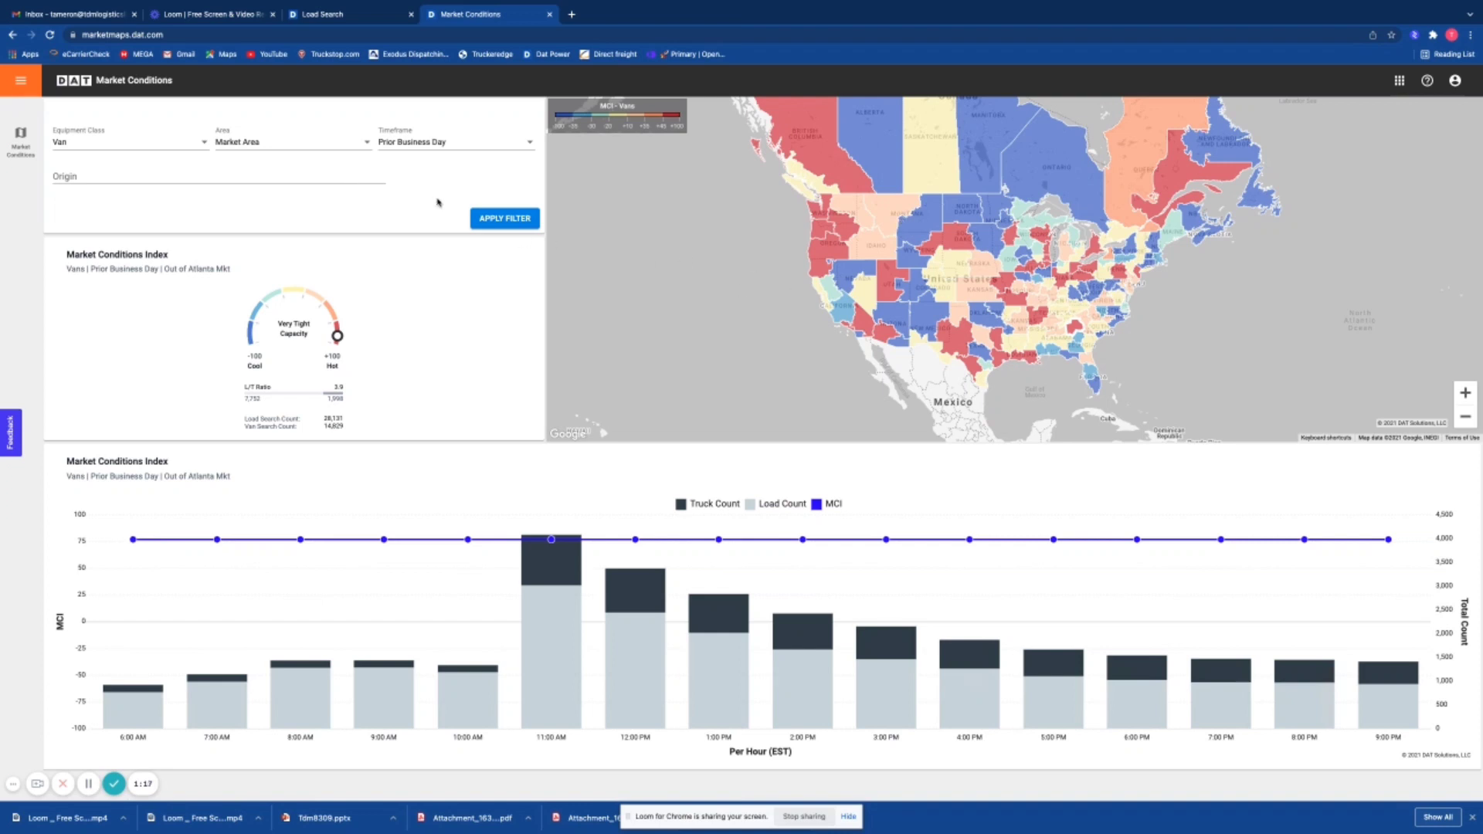
left_click(203, 146)
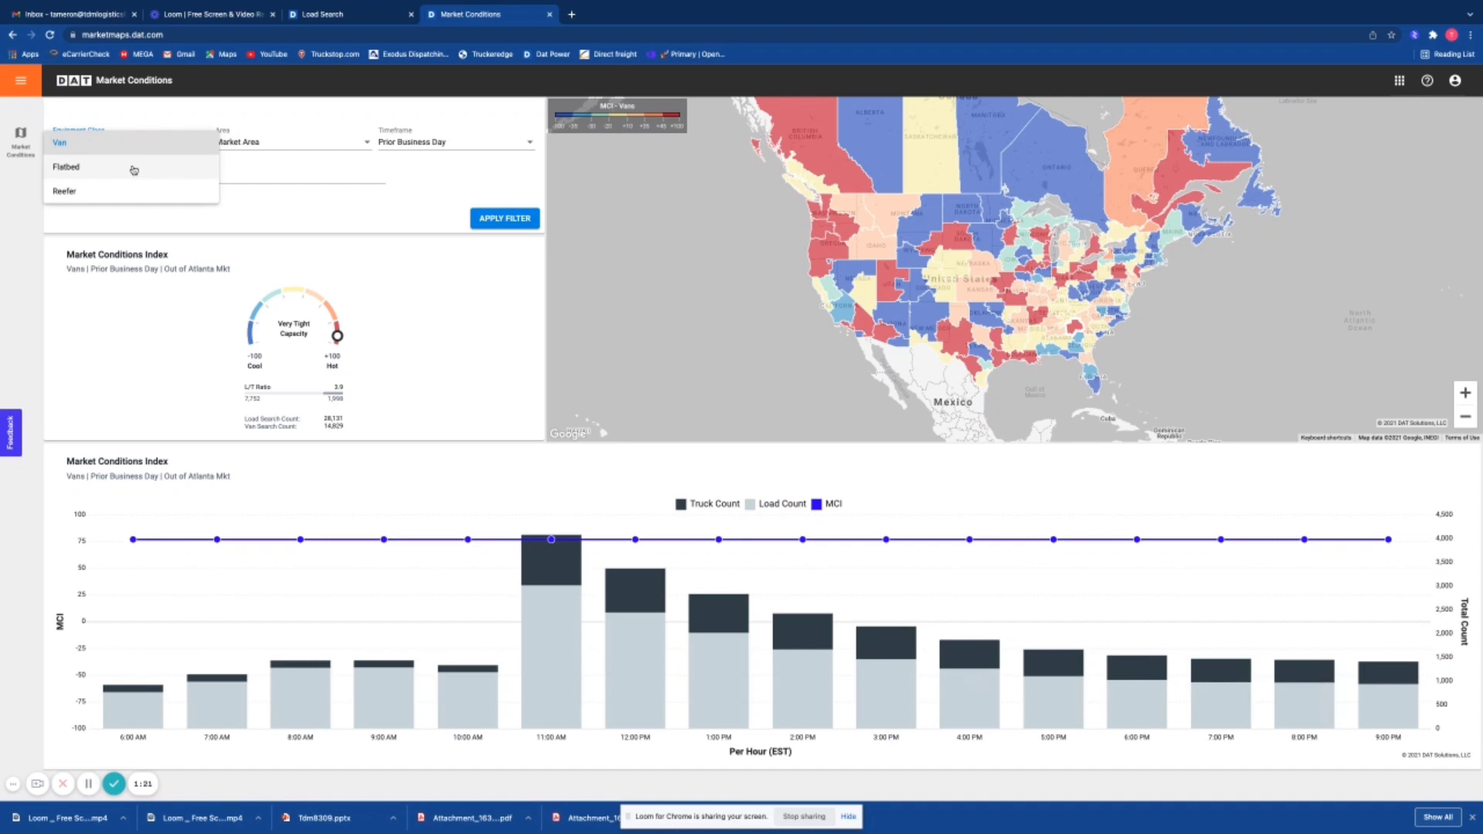
left_click(308, 143)
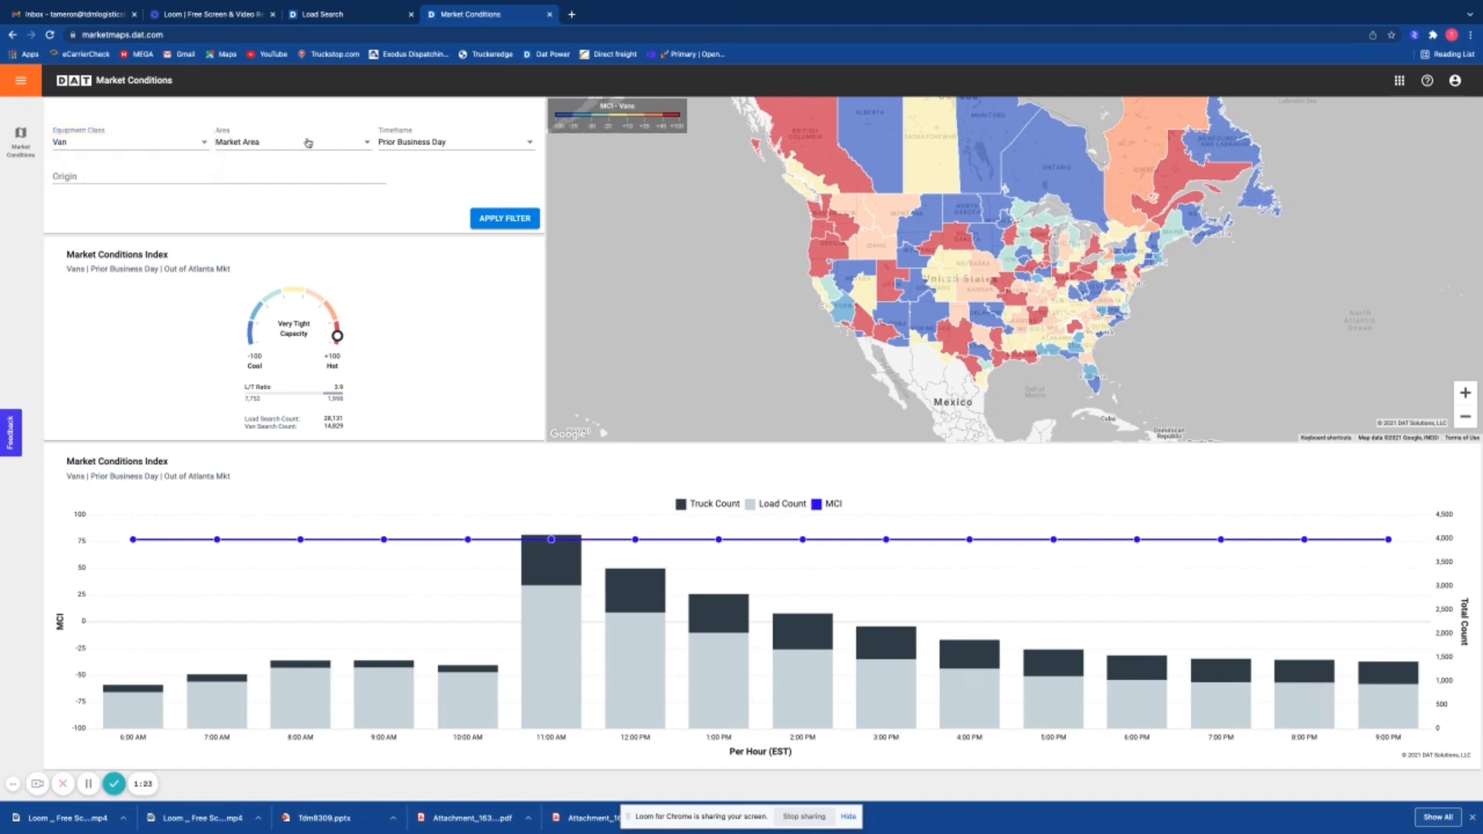
left_click(313, 146)
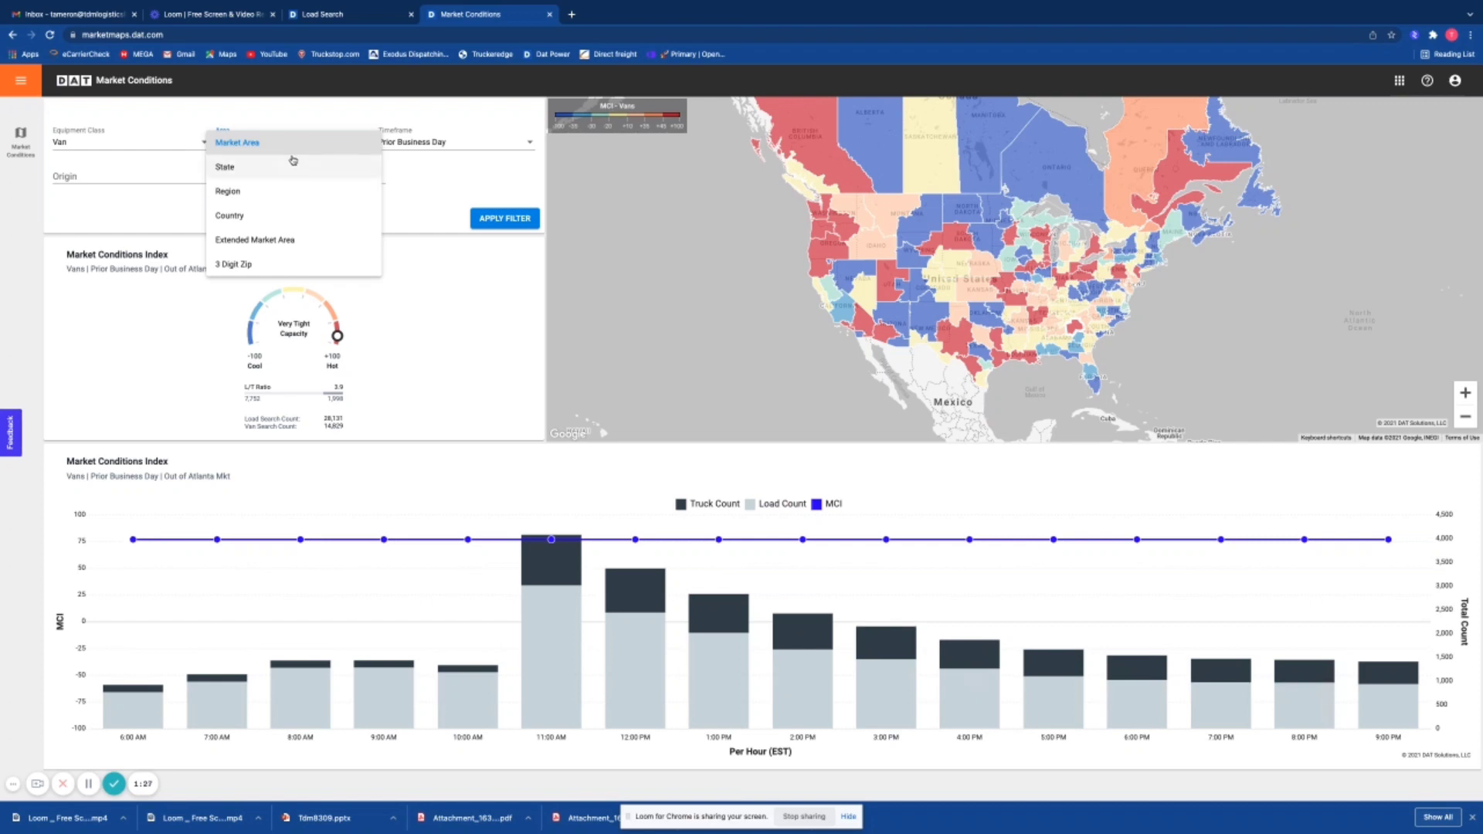
left_click(453, 144)
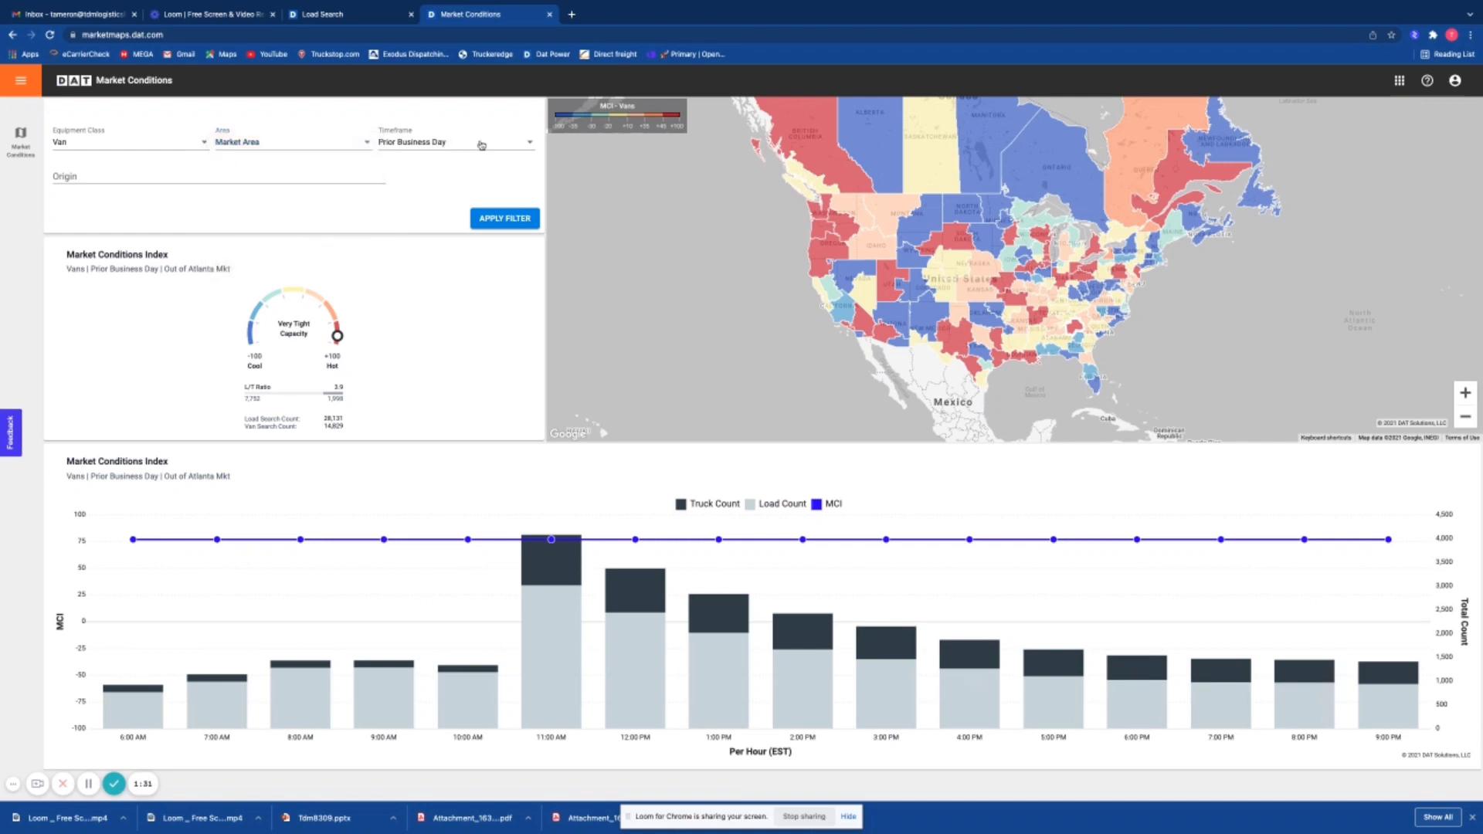
Set the timeframe of the van market conditions to Current and apply the filter.
left_click(529, 148)
left_click(529, 149)
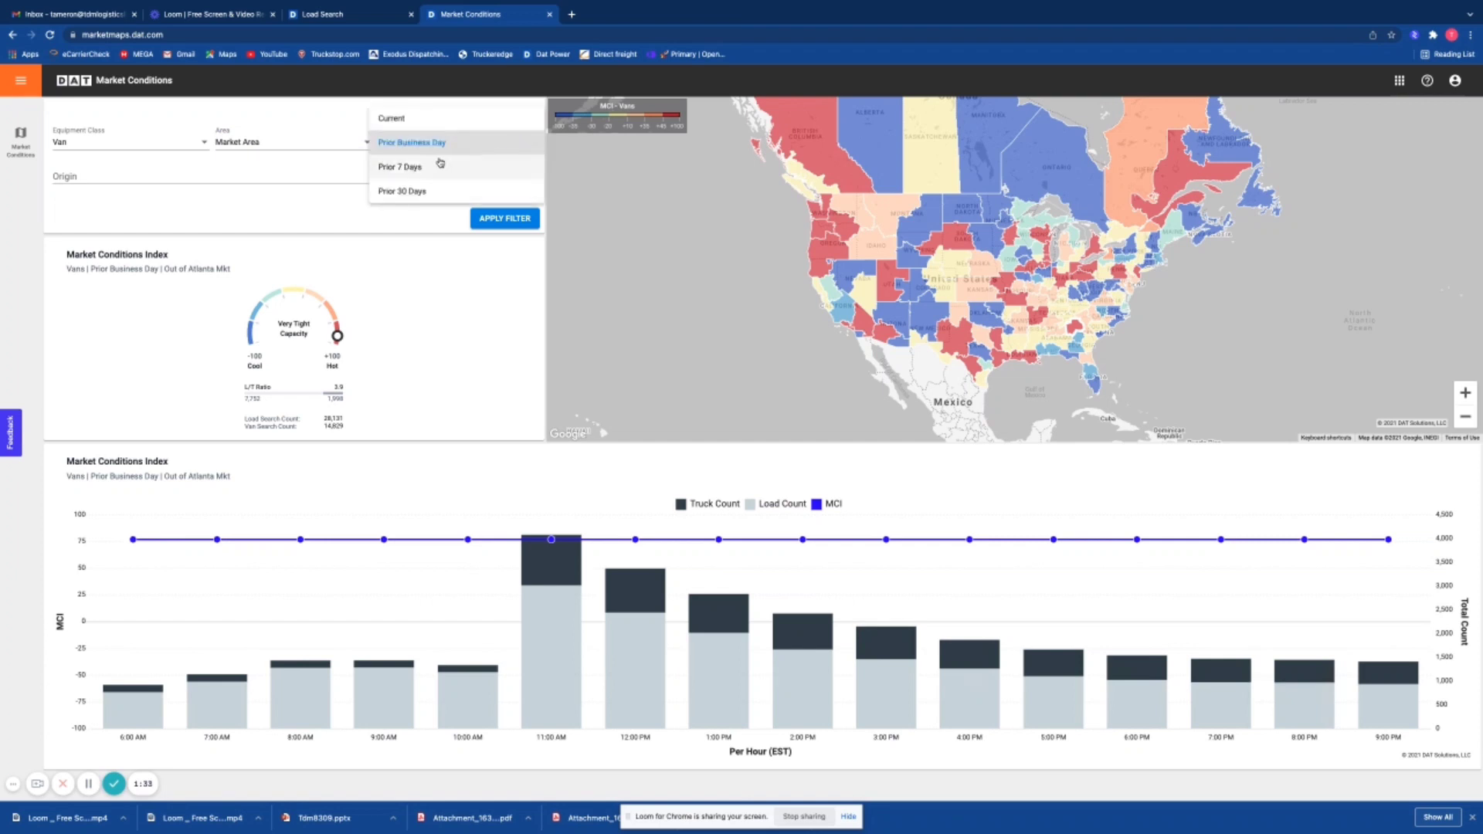
left_click(394, 120)
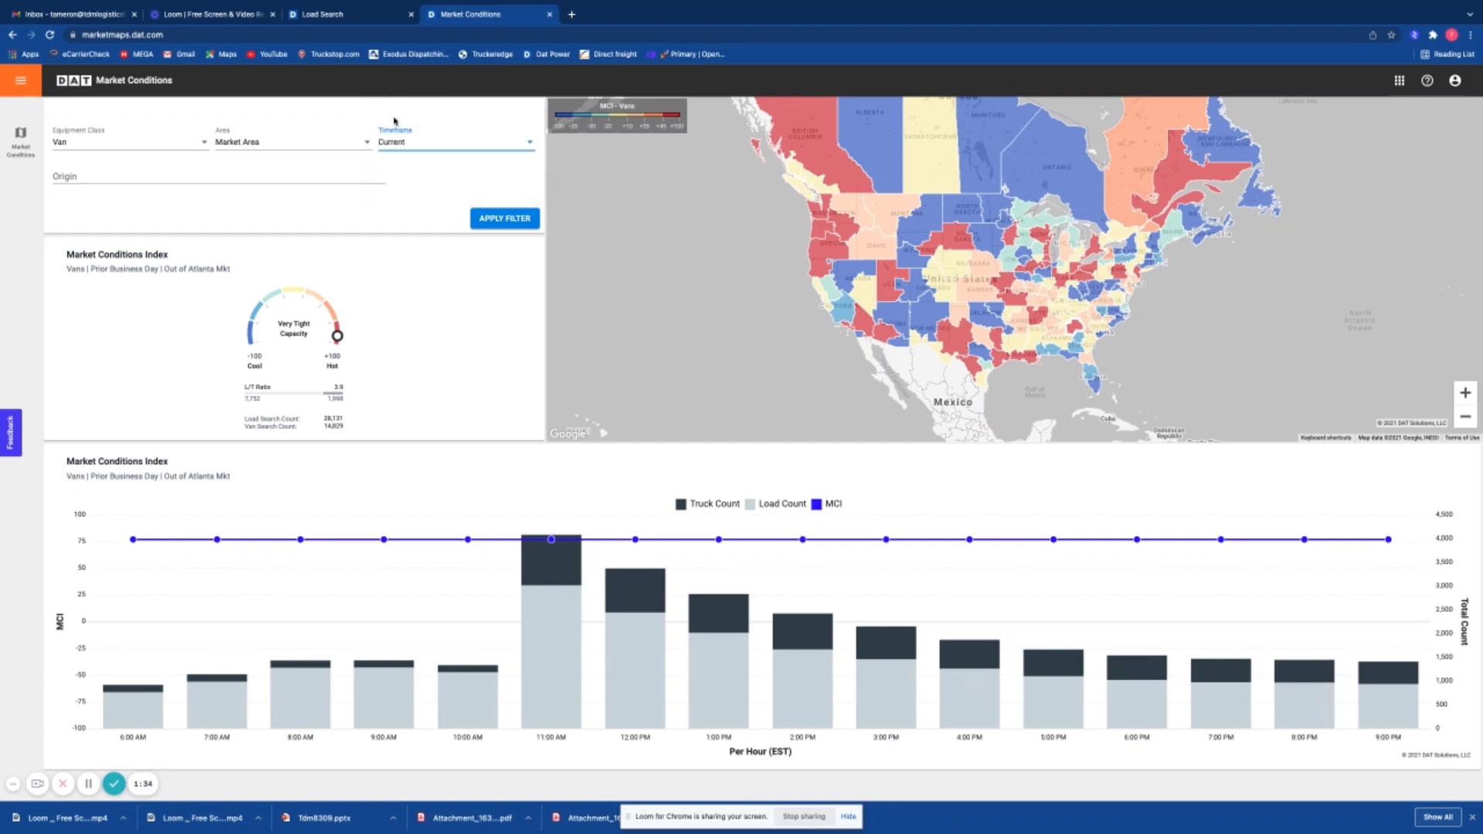
left_click(490, 219)
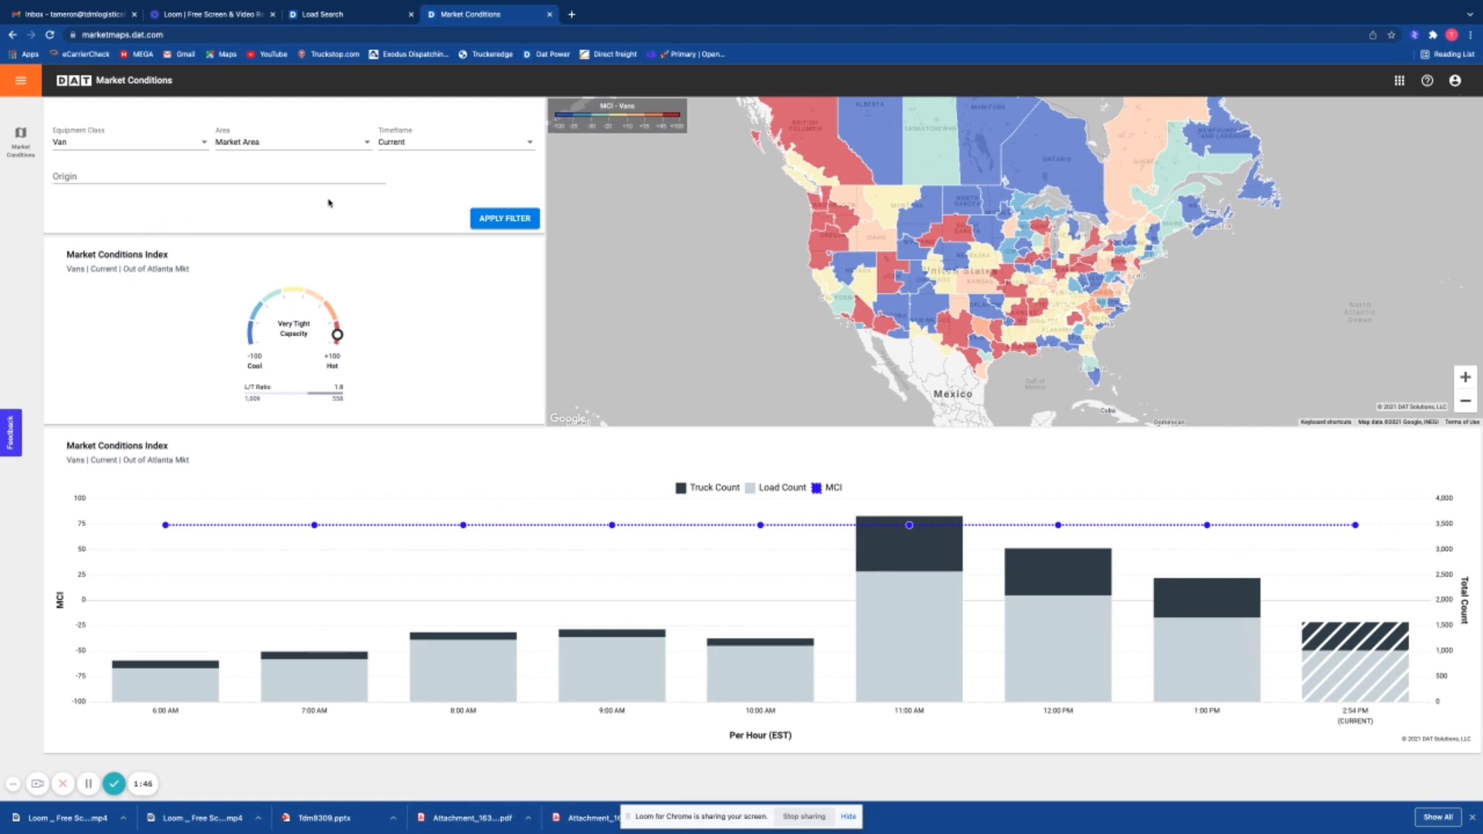
Set the origin to Atlanta, GA and apply the filter to the van market conditions.
left_click(64, 175)
type("atl")
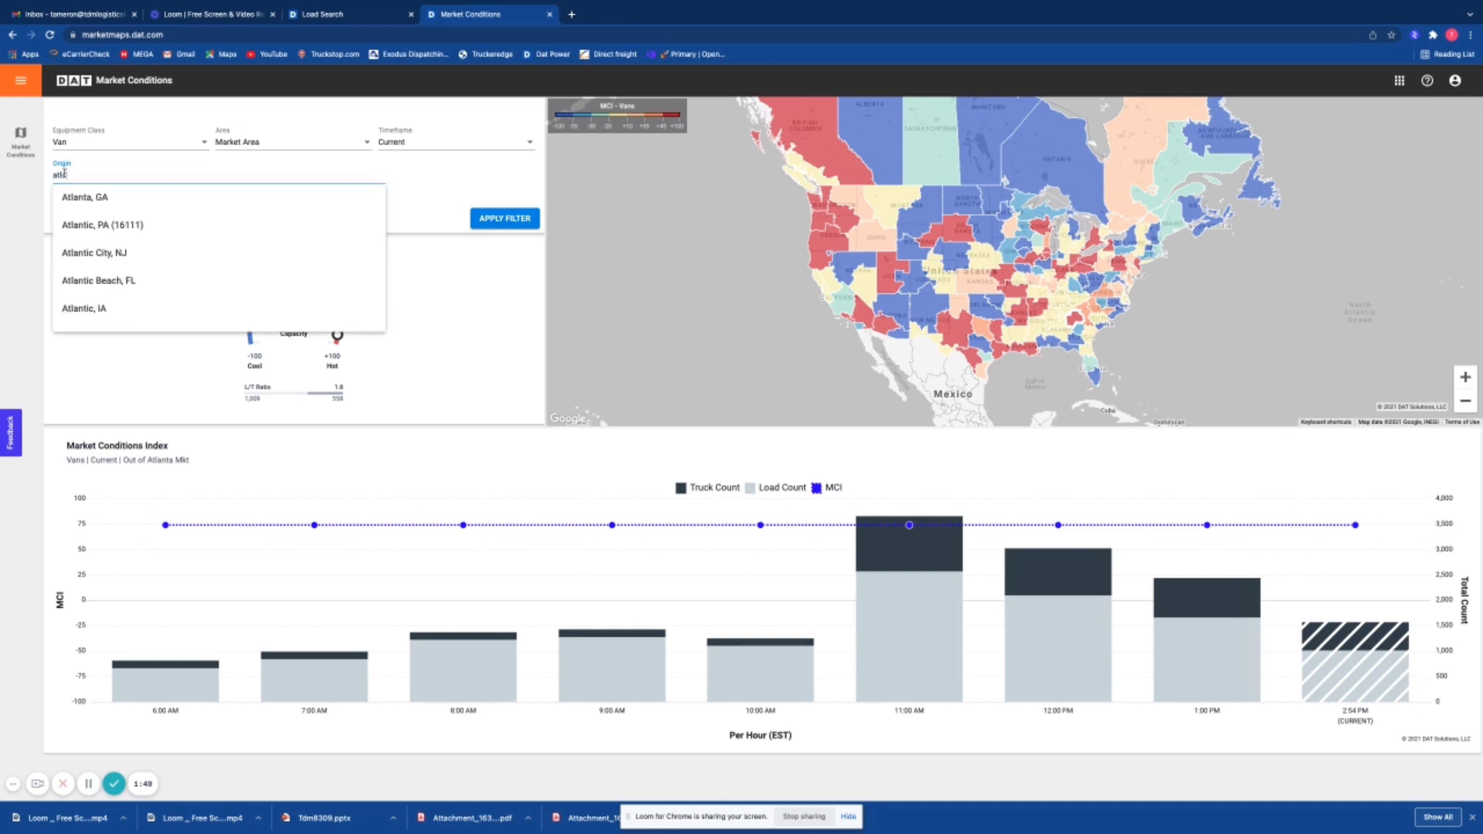
type("ant")
left_click(72, 200)
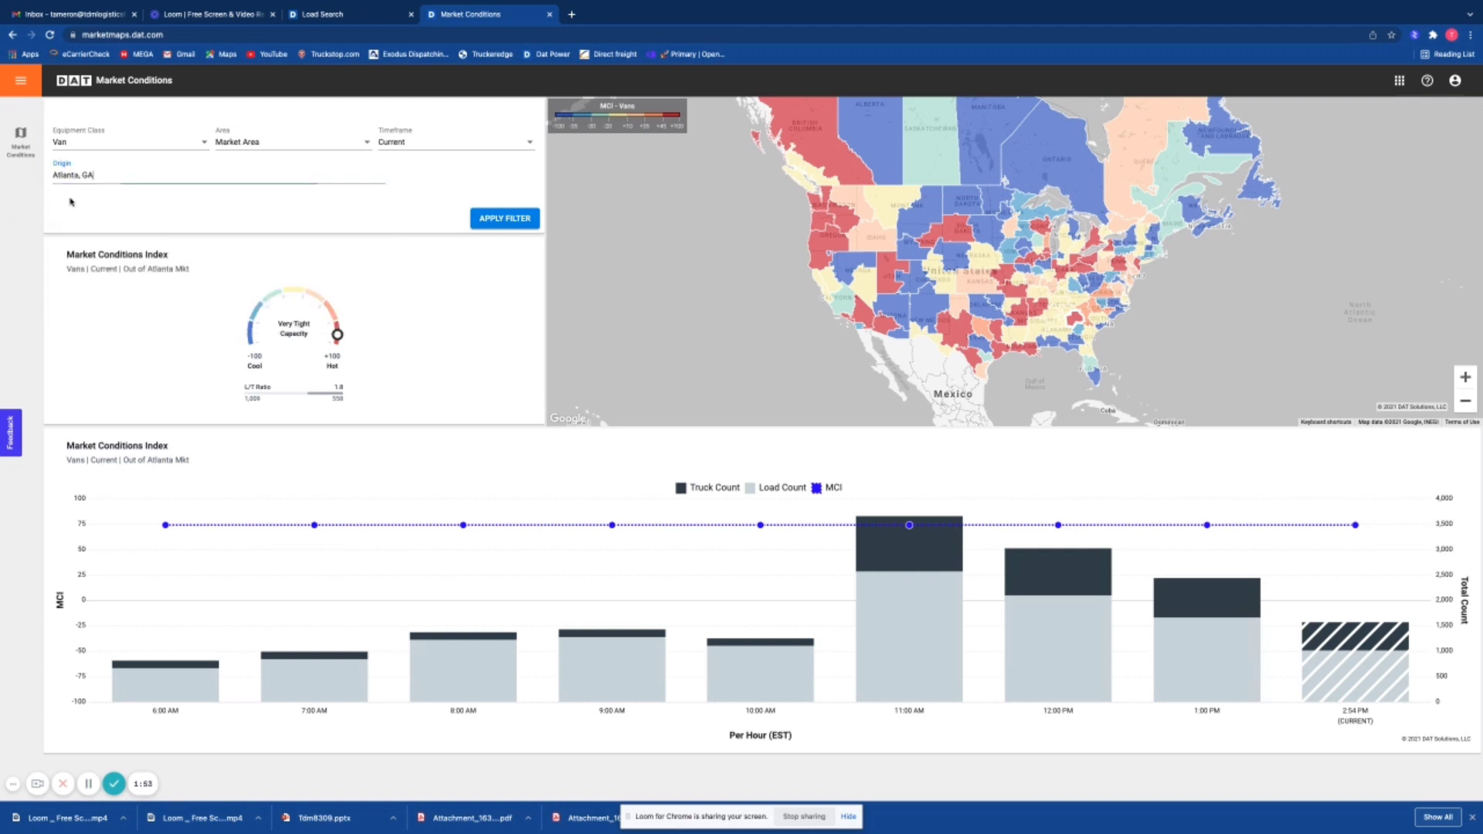
left_click(492, 221)
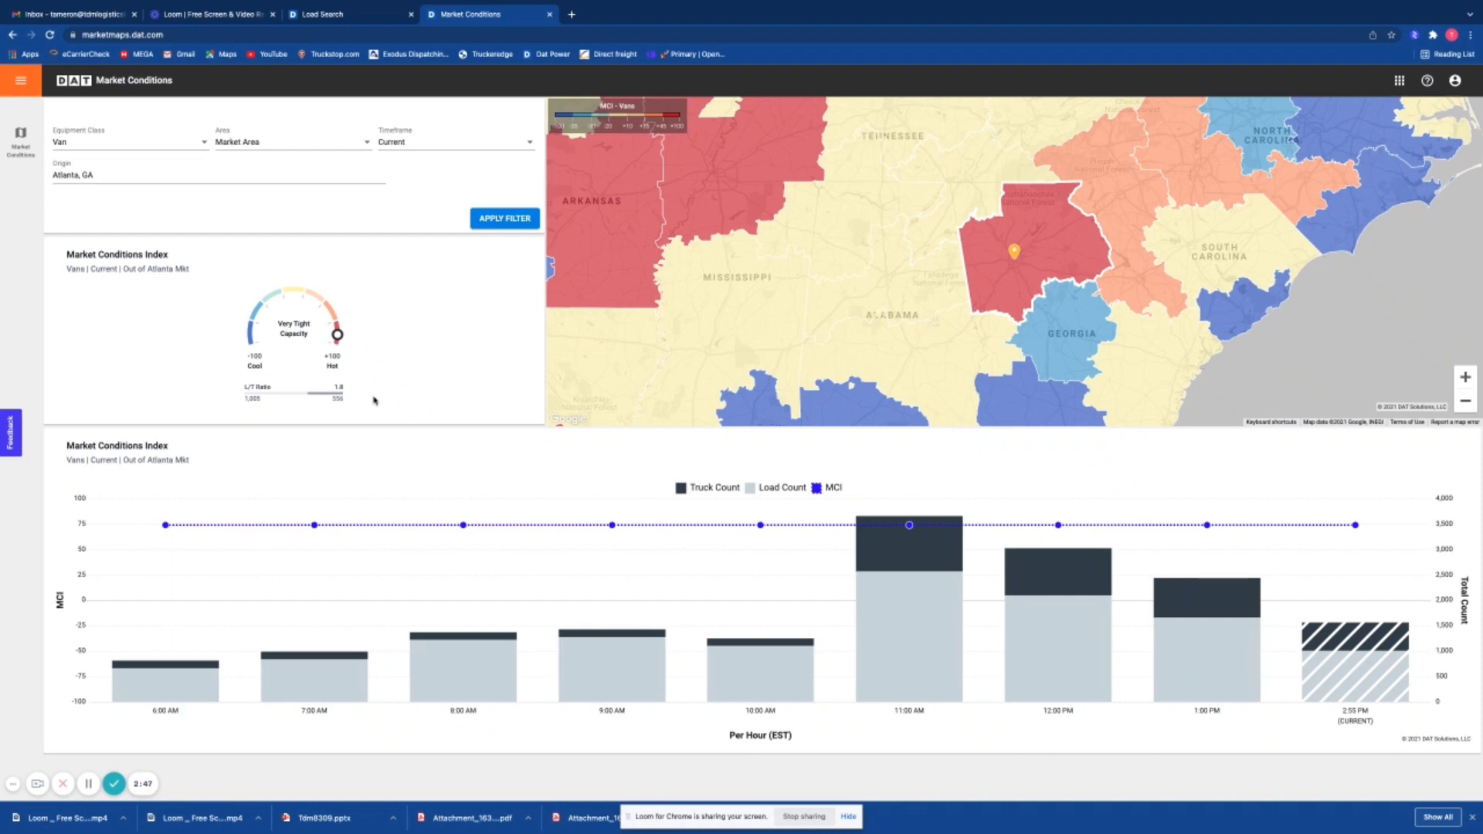
Show the current van market conditions for the Little Rock market in Arkansas on the map.
scroll(649, 305, "up", 2)
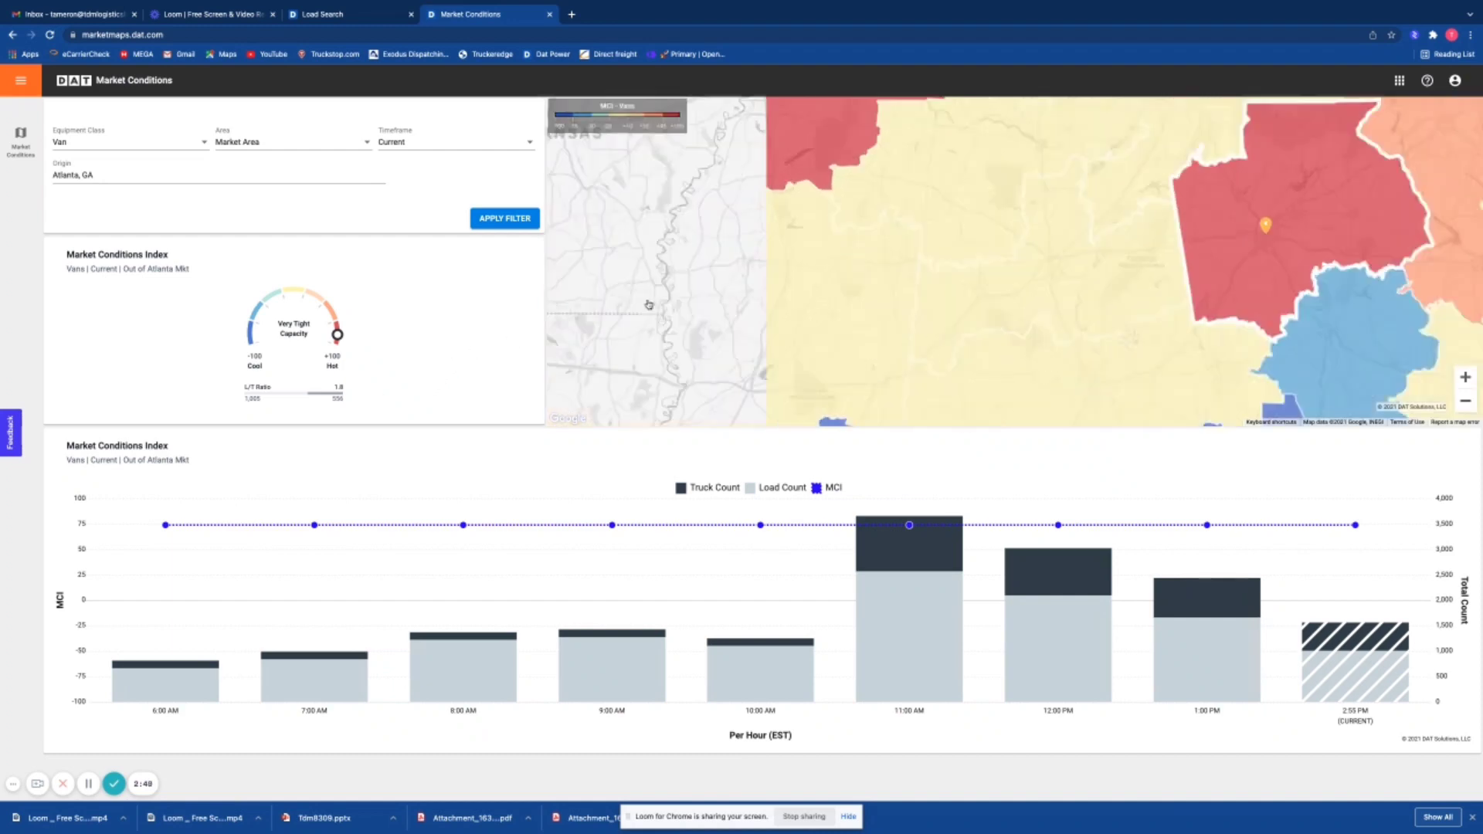
scroll(649, 305, "down", 3)
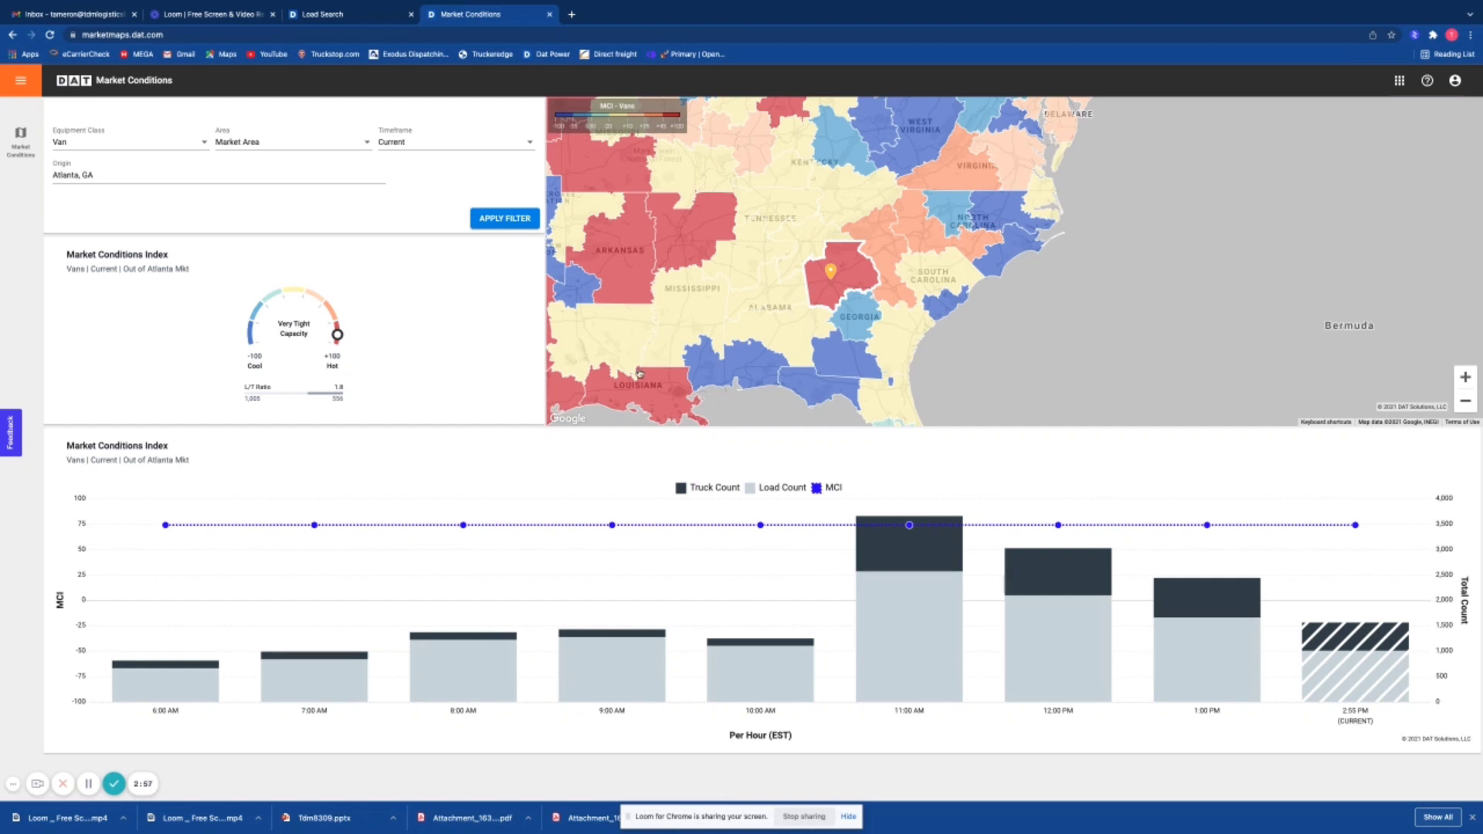
scroll(656, 332, "down", 2)
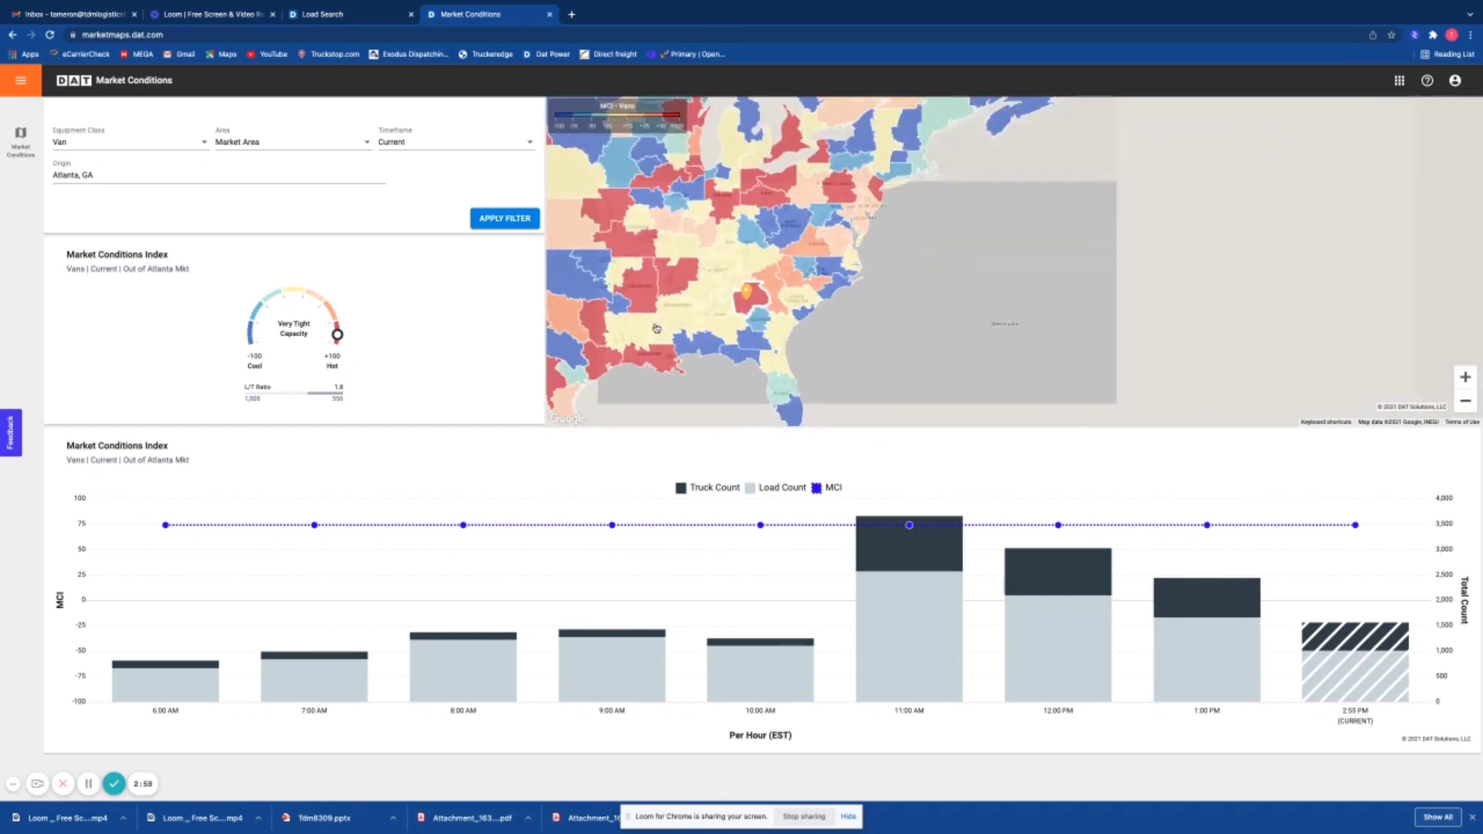
scroll(648, 331, "down", 2)
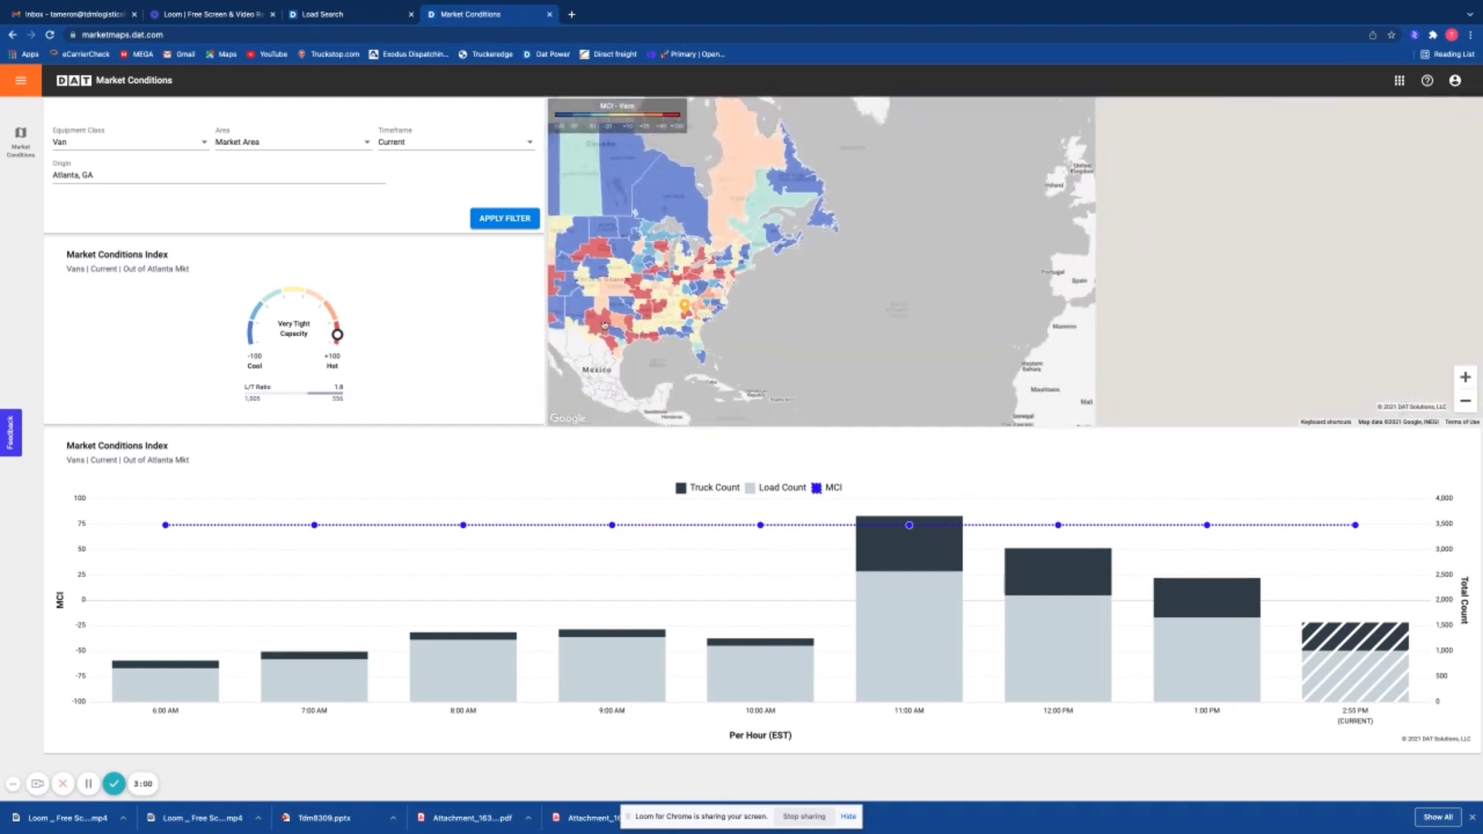
scroll(627, 324, "up", 4)
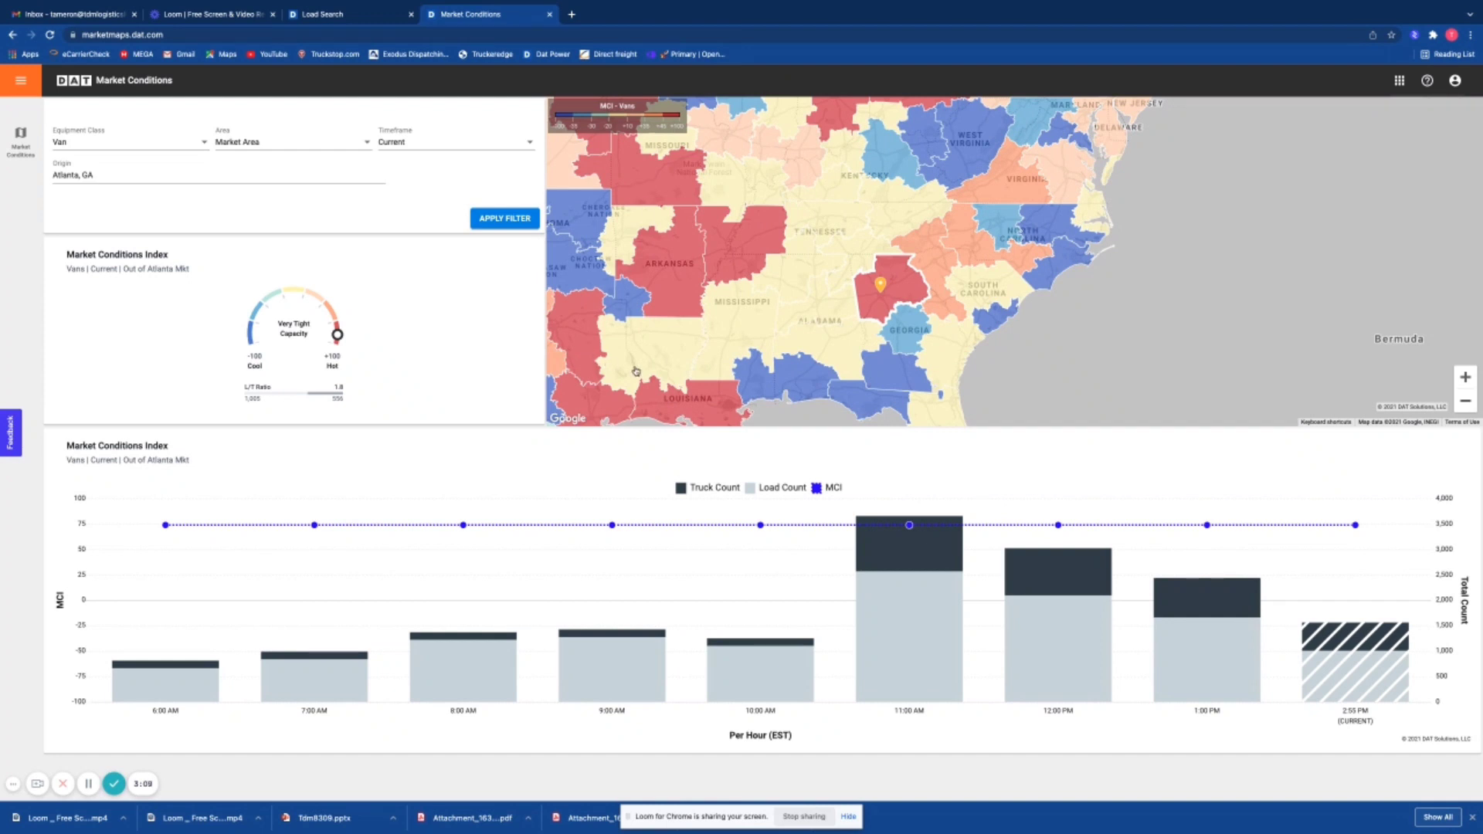
left_click(674, 264)
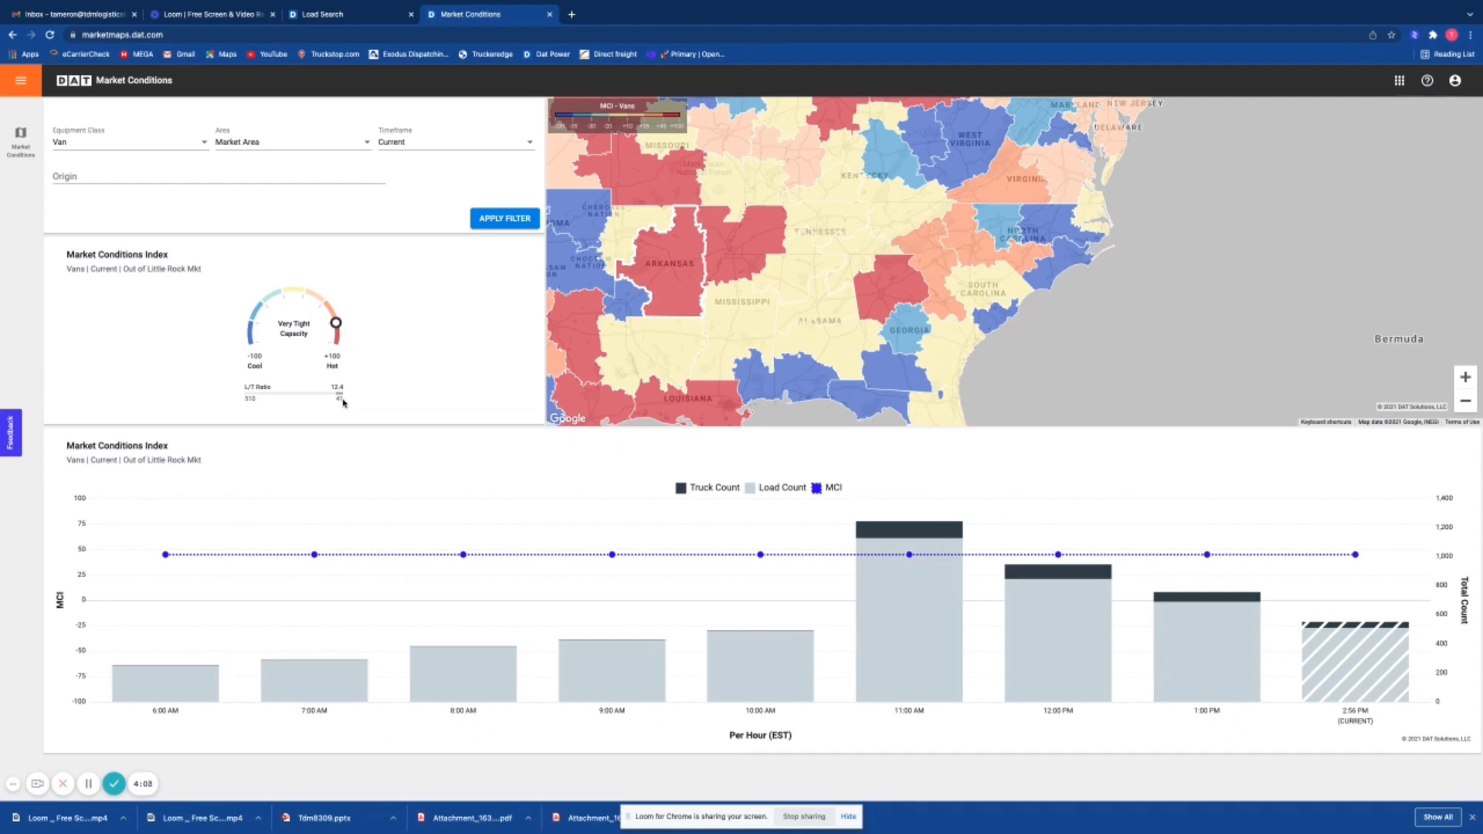
Change the equipment class to Flatbed and apply the filter.
left_click(204, 145)
left_click(121, 167)
left_click(501, 222)
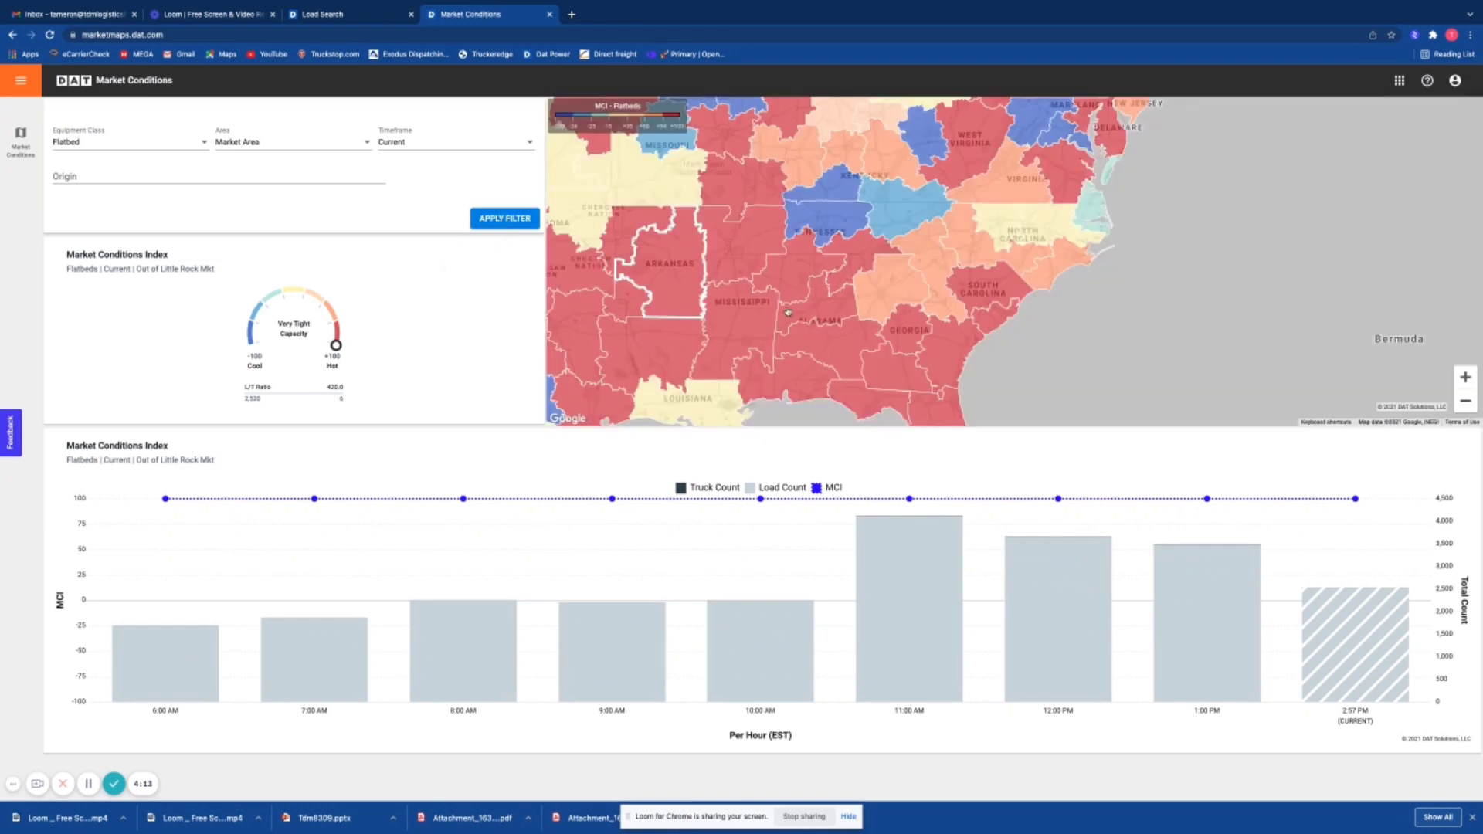
Show the current flatbed market conditions for the Montgomery market in Alabama on the map.
scroll(824, 307, "up", 1)
scroll(824, 307, "down", 4)
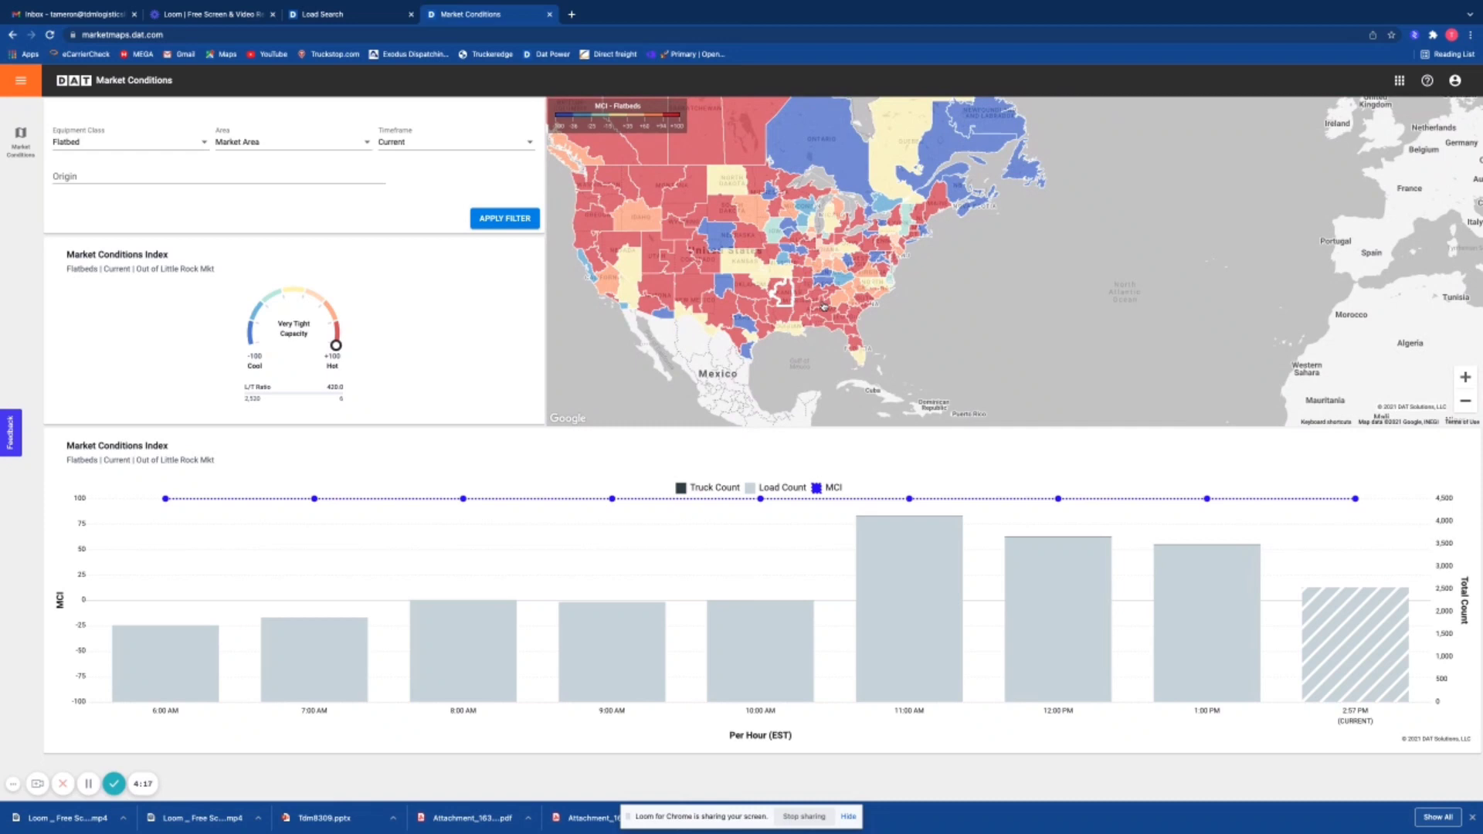
scroll(824, 306, "up", 2)
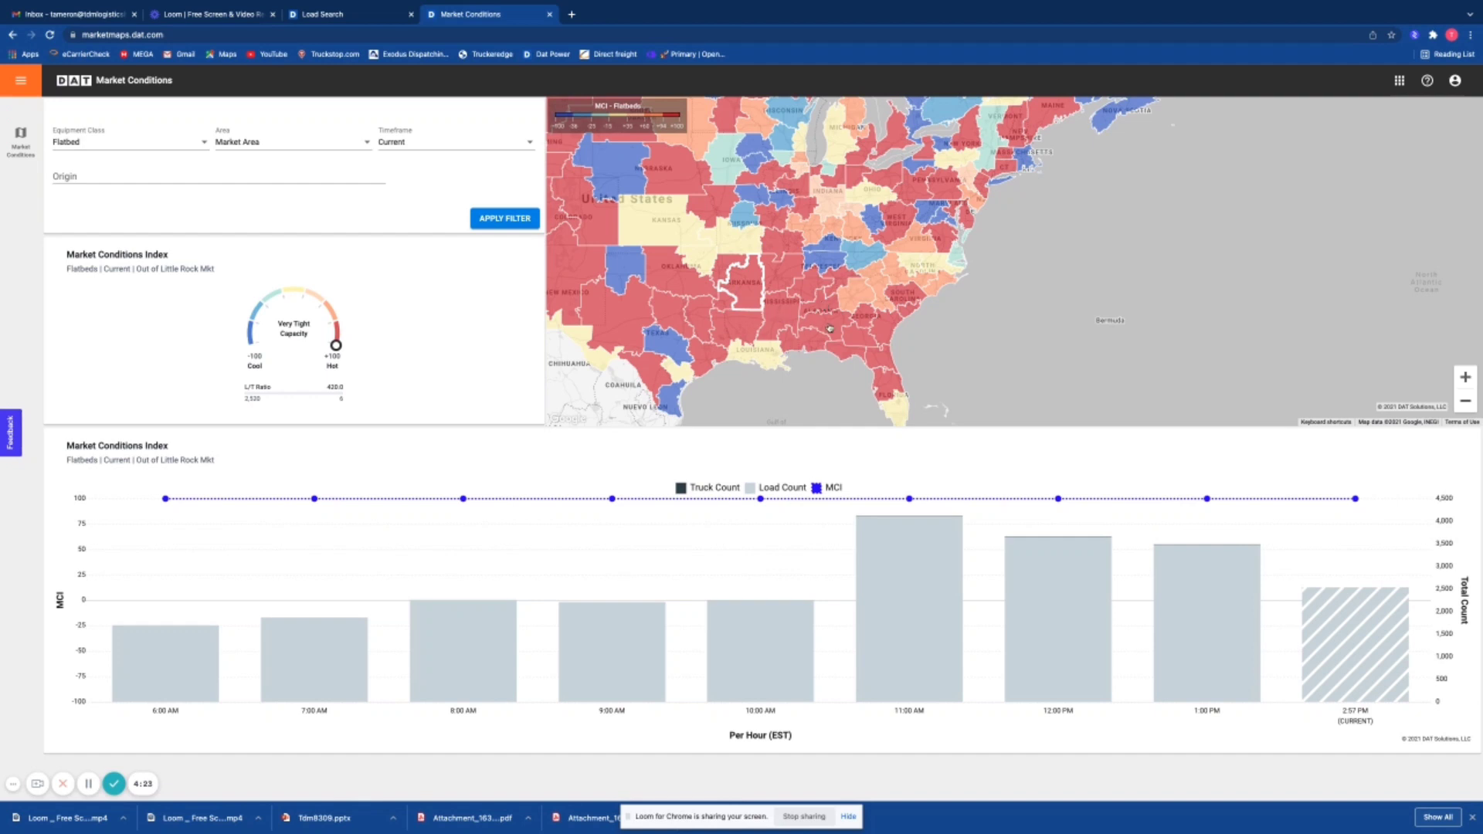
left_click(824, 325)
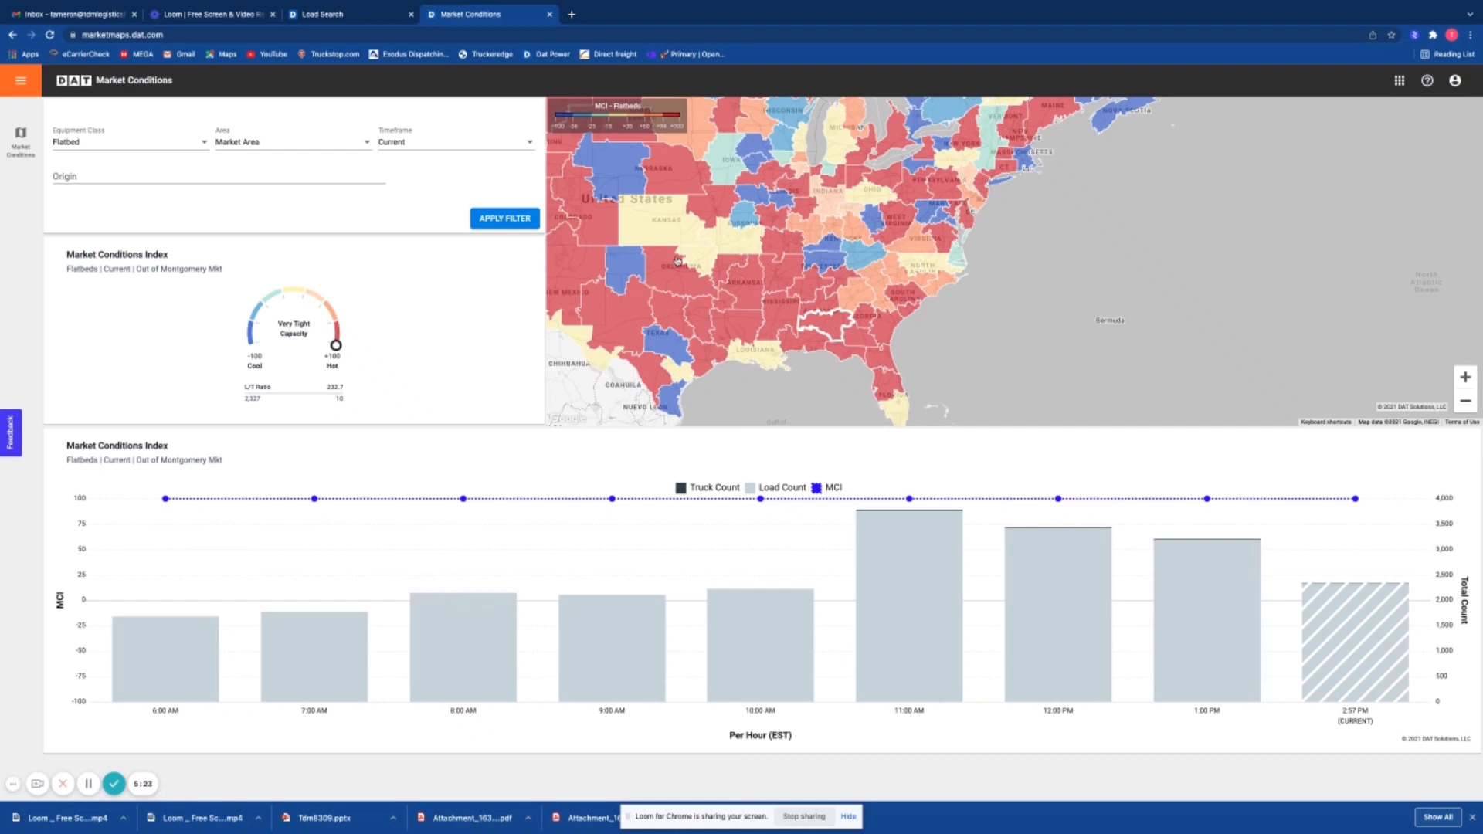
Change the equipment class to Reefer and apply the filter.
left_click(204, 144)
left_click(125, 166)
left_click(486, 227)
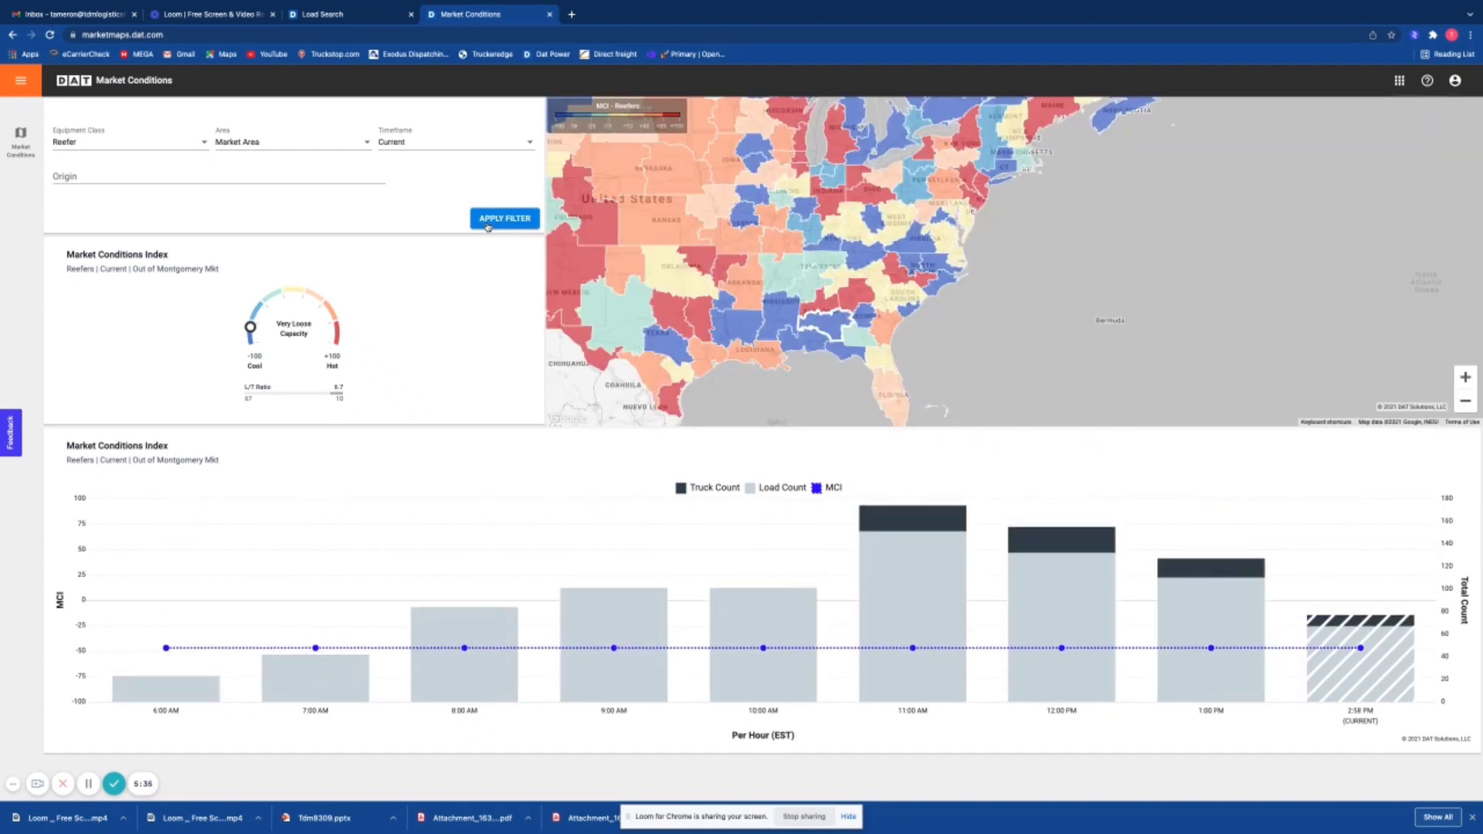
Survey the reefer map across the United States and show the conditions for the Atlanta market.
scroll(662, 257, "down", 1)
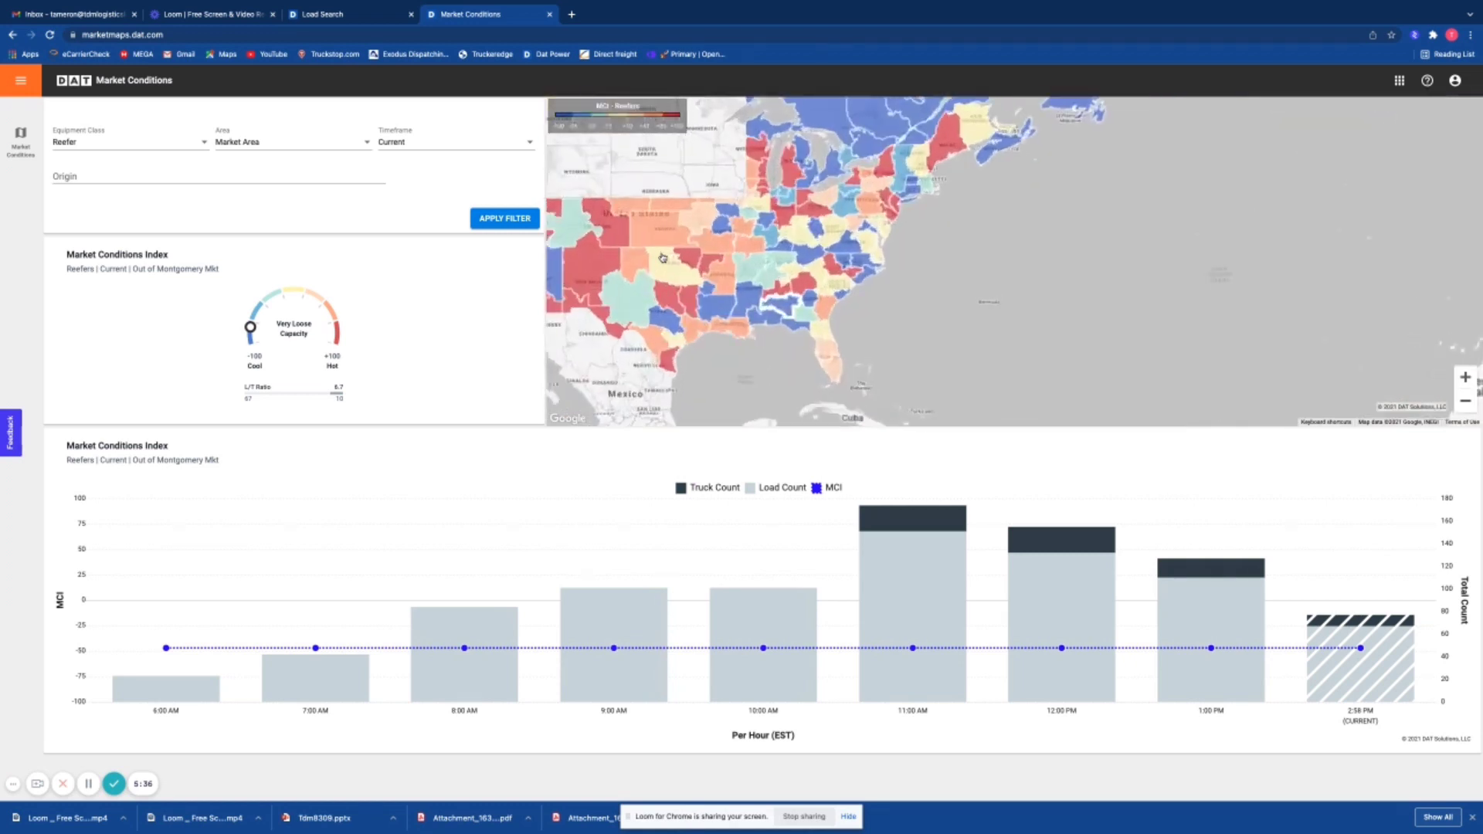
scroll(662, 257, "up", 1)
left_click_drag(758, 261, 931, 293)
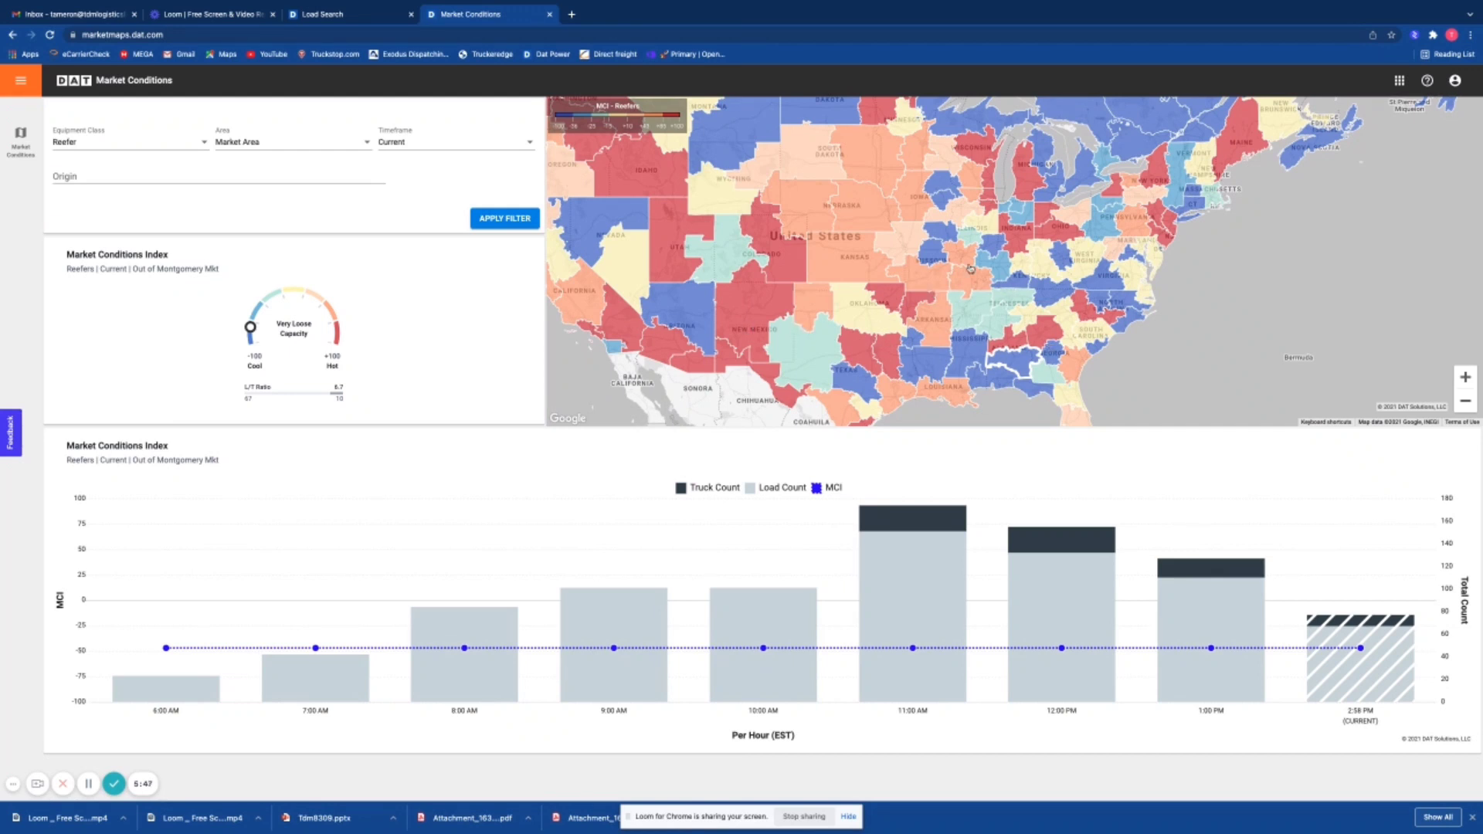
scroll(970, 266, "up", 1)
scroll(1164, 309, "down", 1)
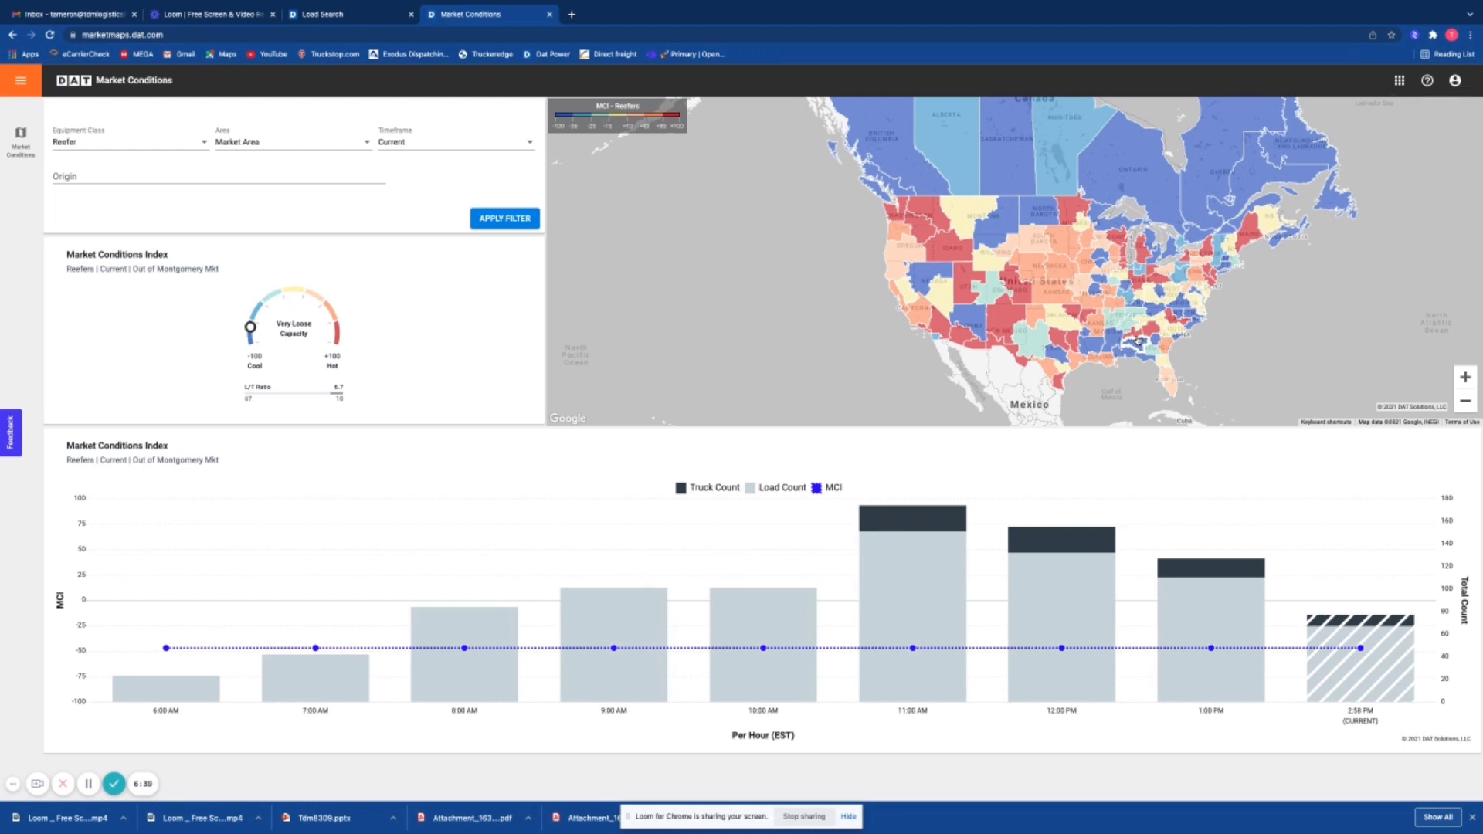
scroll(1138, 341, "up", 1)
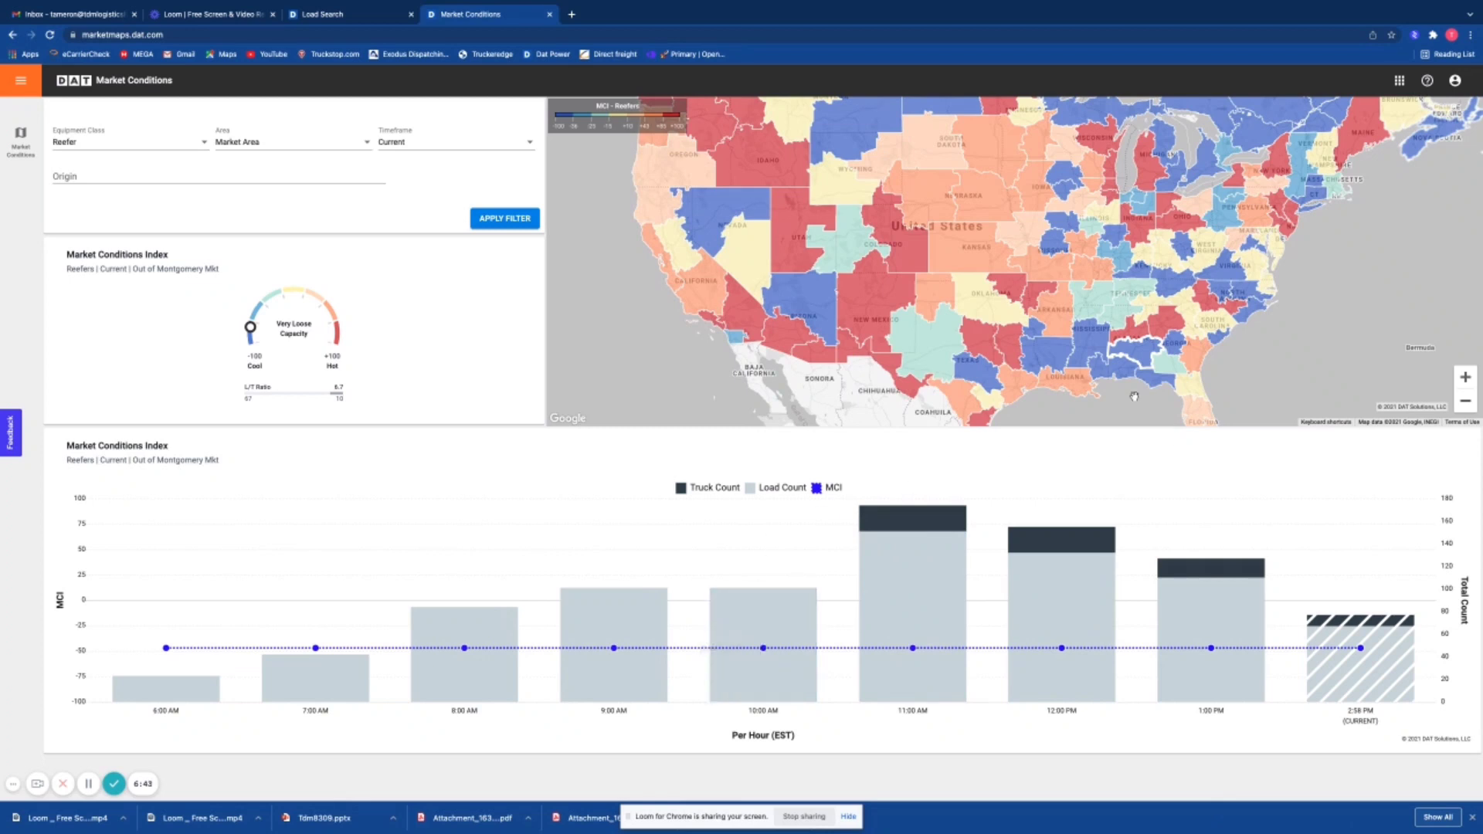
left_click(1160, 319)
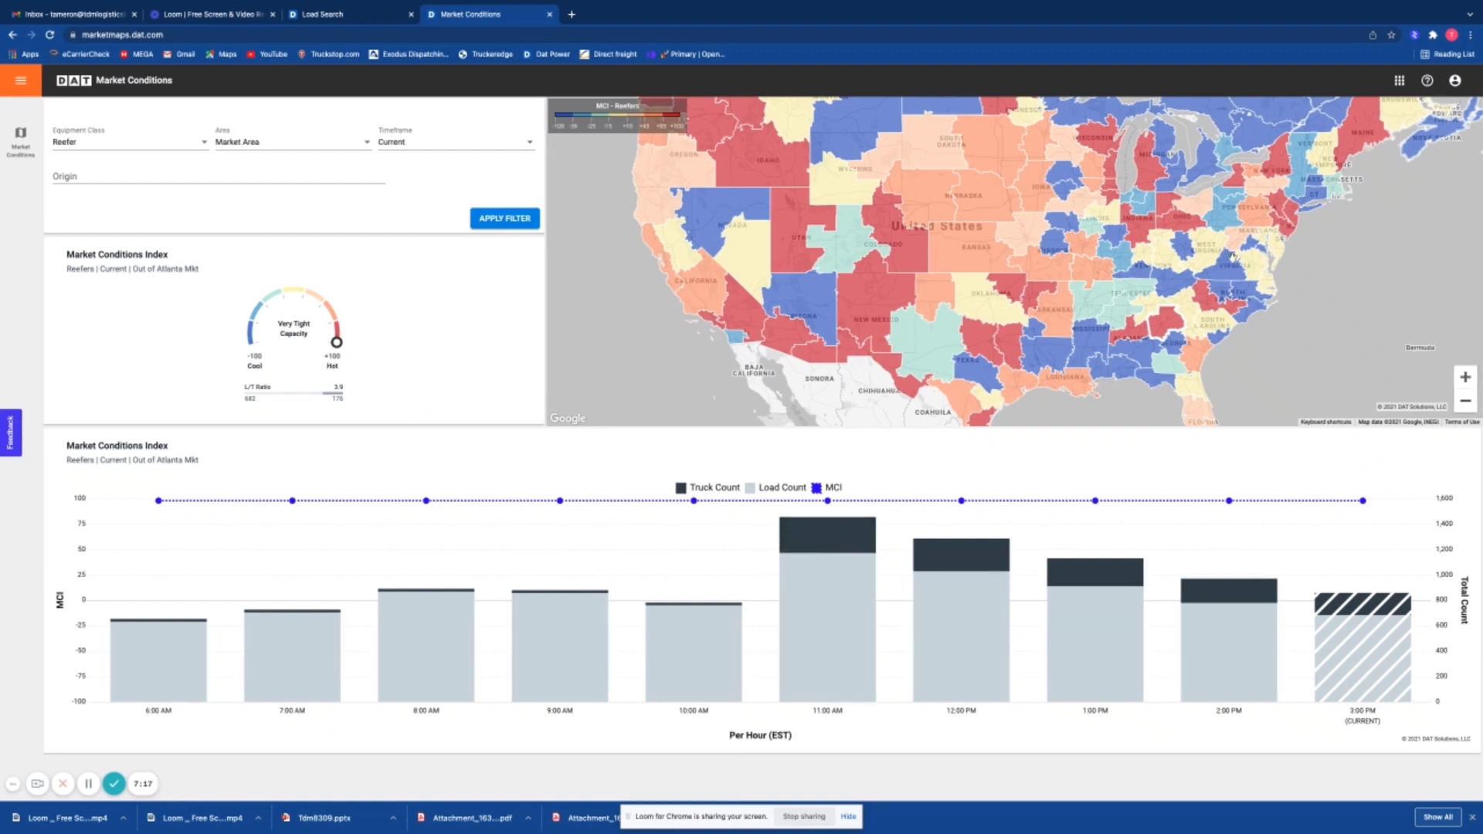
Compare current reefer conditions by selecting the Roanoke, Austin, Flagstaff and Phoenix markets in turn on the map.
left_click(1222, 275)
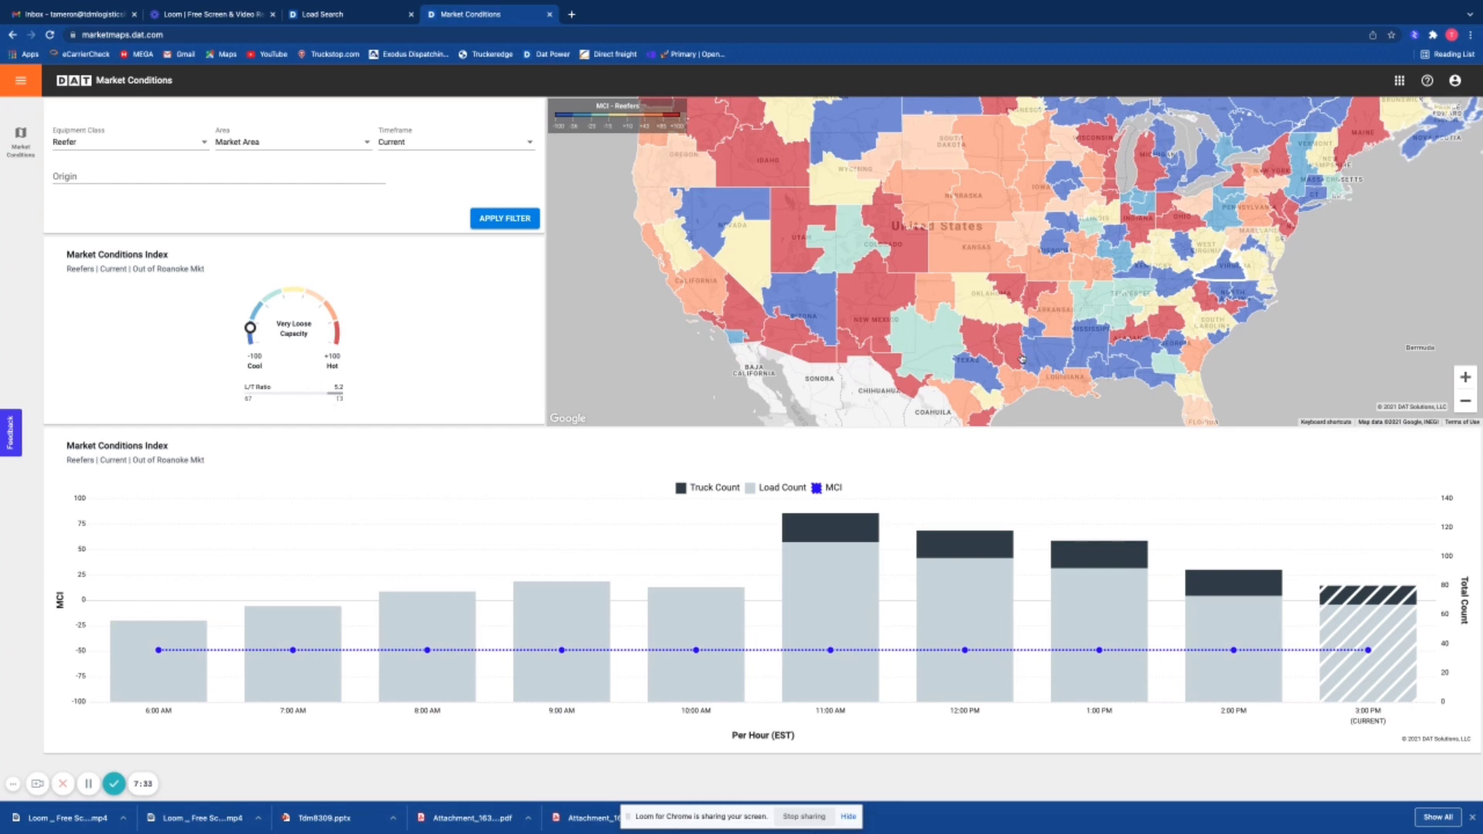
left_click(970, 363)
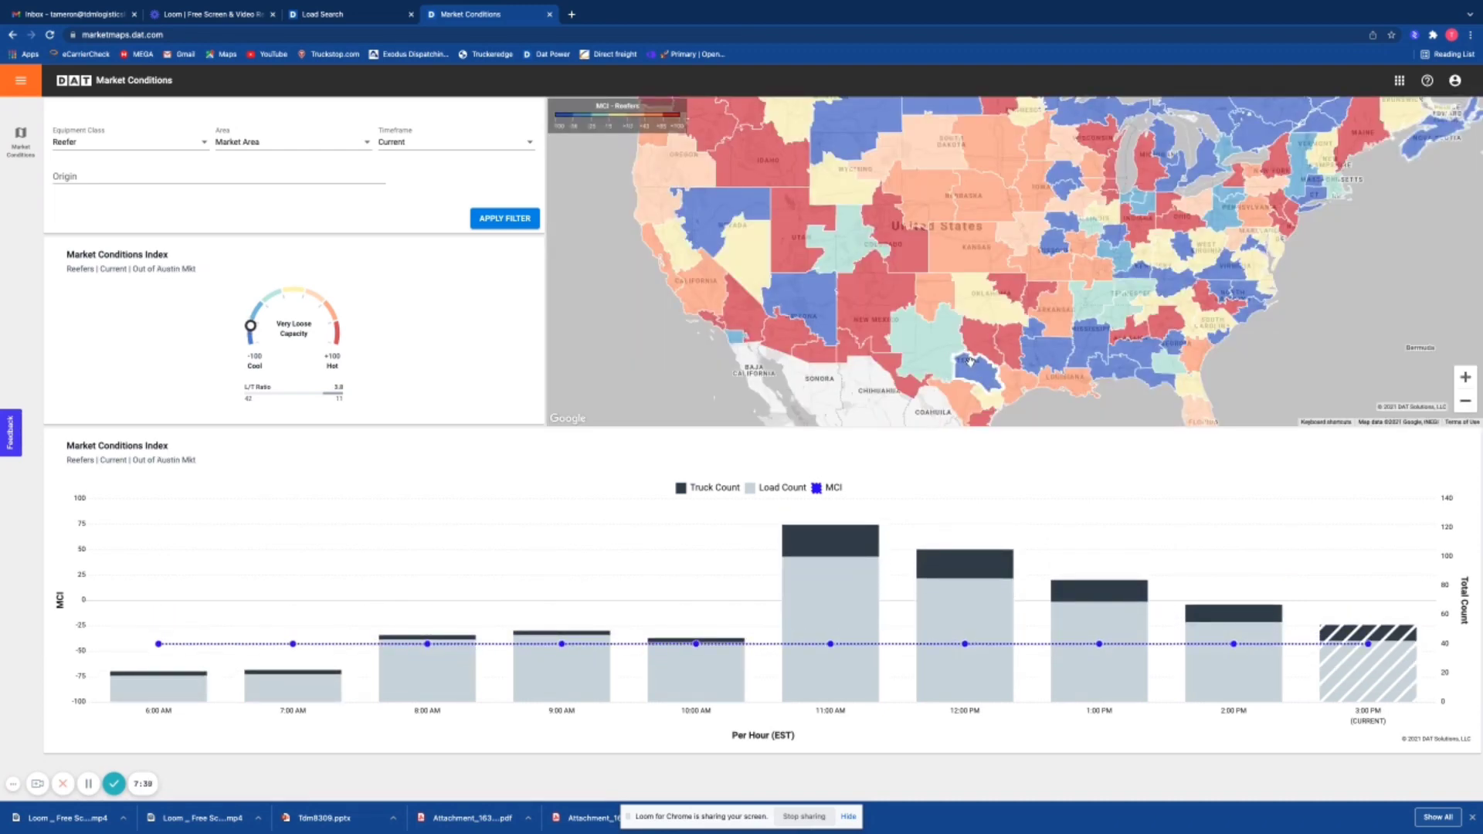
left_click(819, 294)
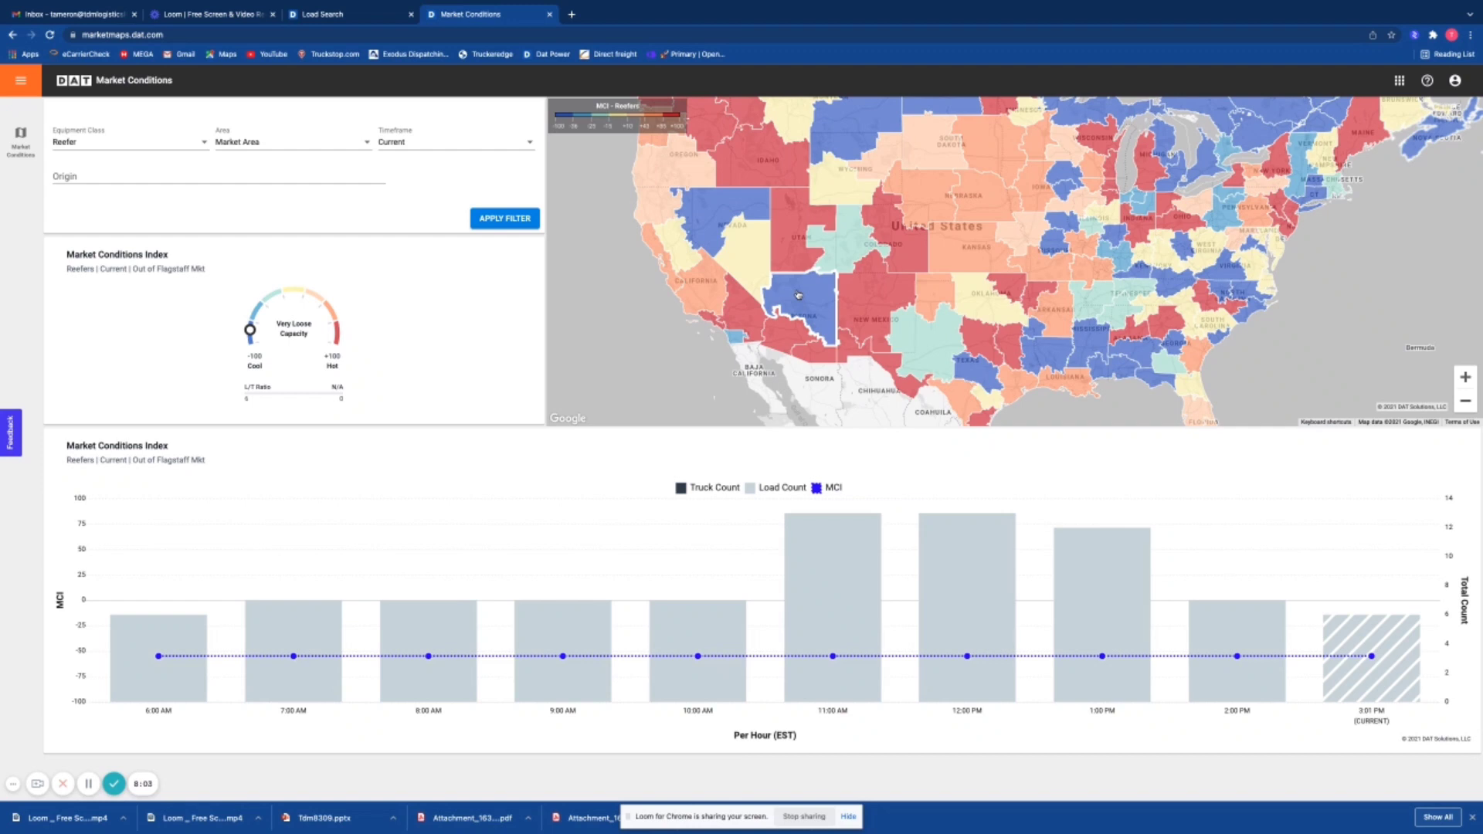
left_click(793, 336)
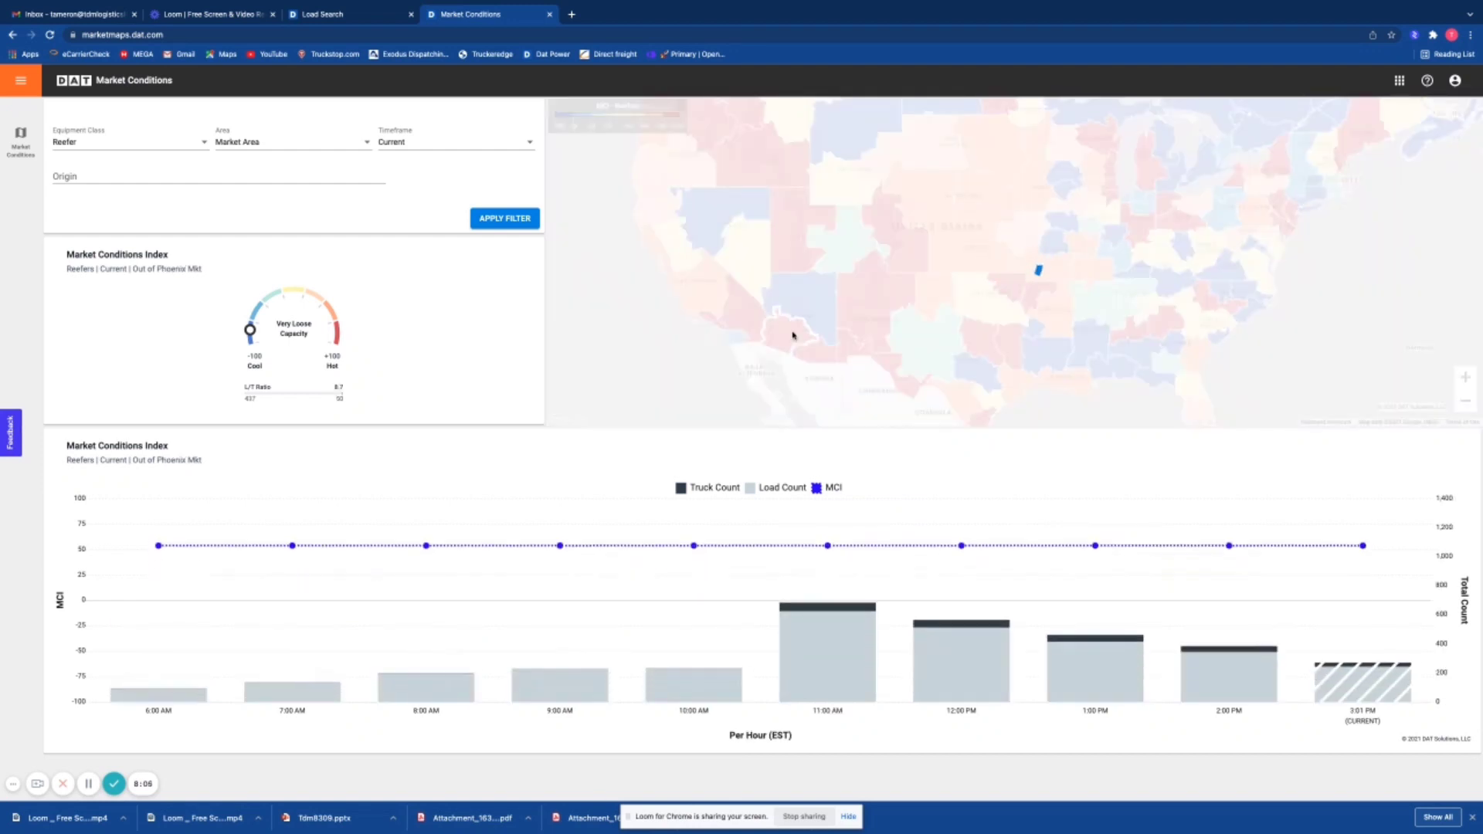